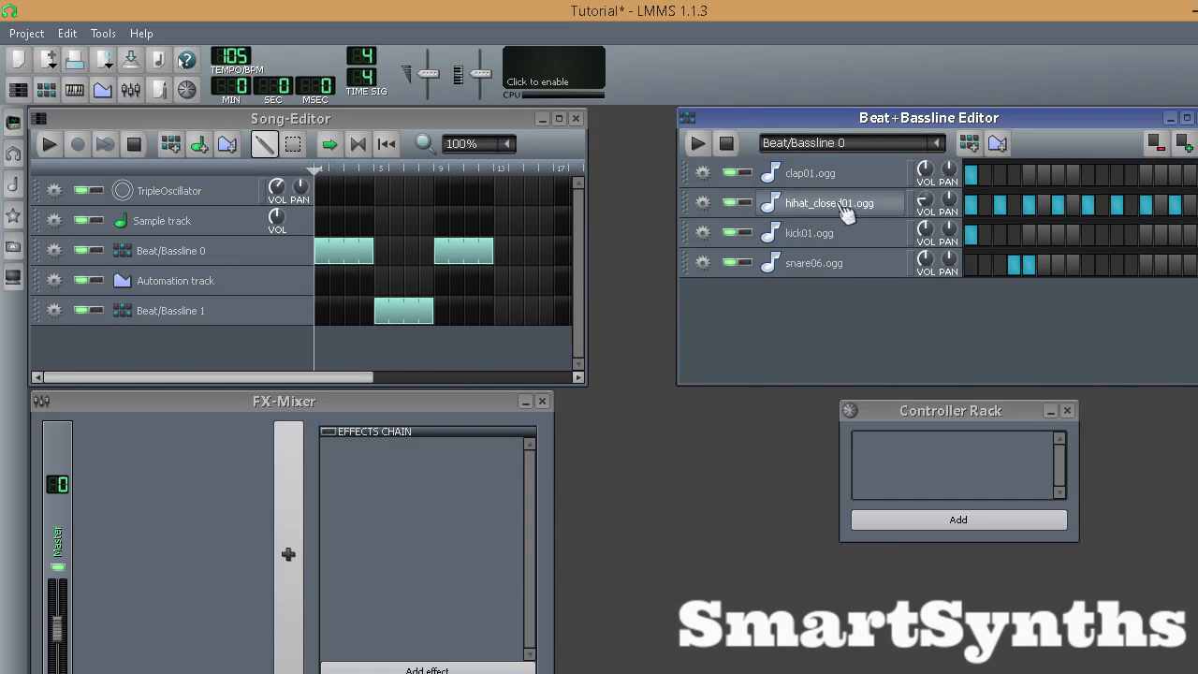
# - Play Beat/Bassline 0 with the hihat_closed01.ogg track muted, and unmute the track once playback is stopped
pyautogui.click(735, 203)
pyautogui.click(699, 153)
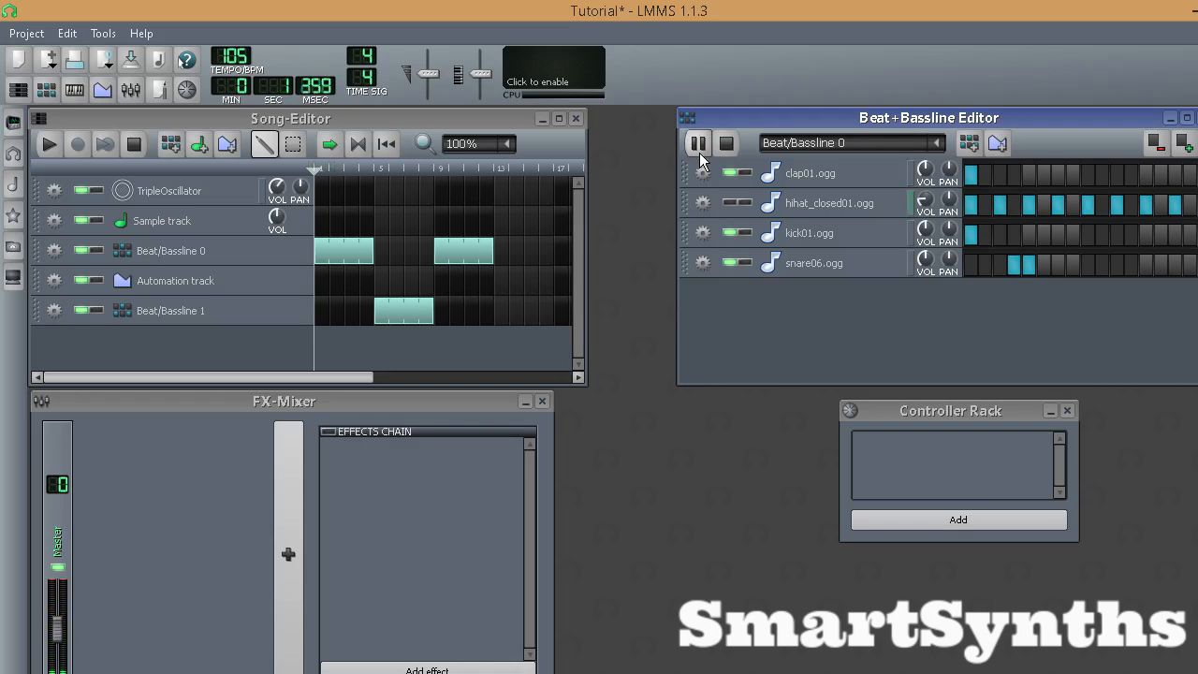
pyautogui.click(699, 153)
pyautogui.click(734, 204)
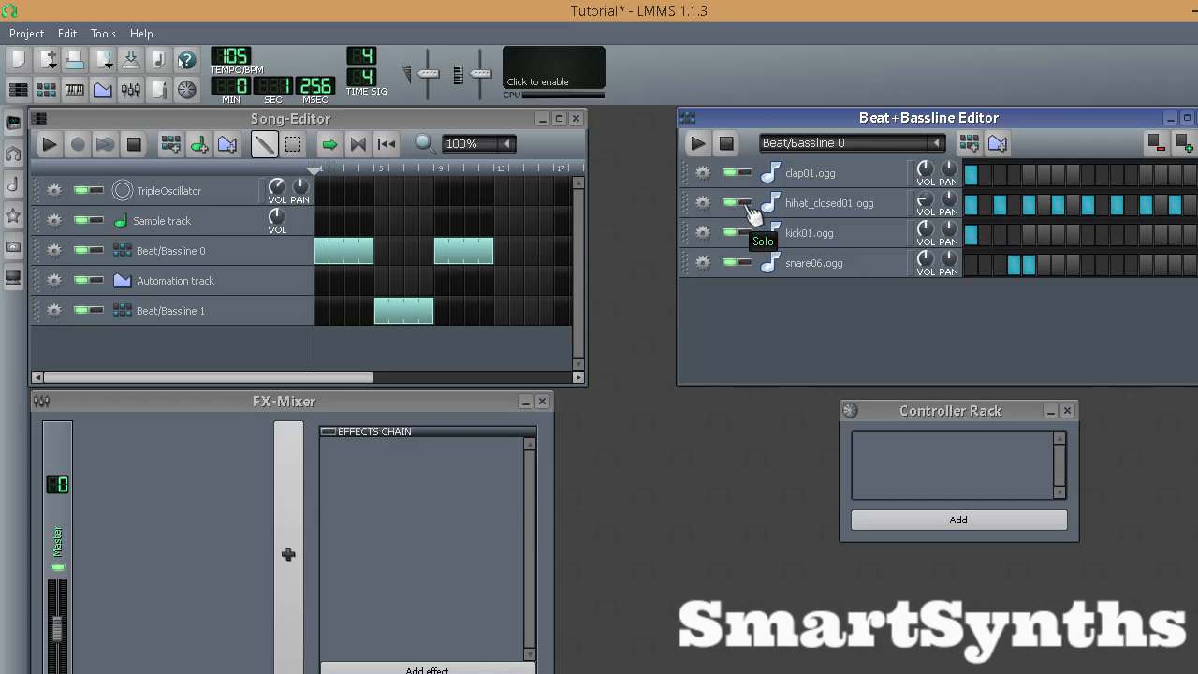
# - Solo the hihat_closed01.ogg track, play it alone, and turn the solo off after stopping playback
pyautogui.click(747, 203)
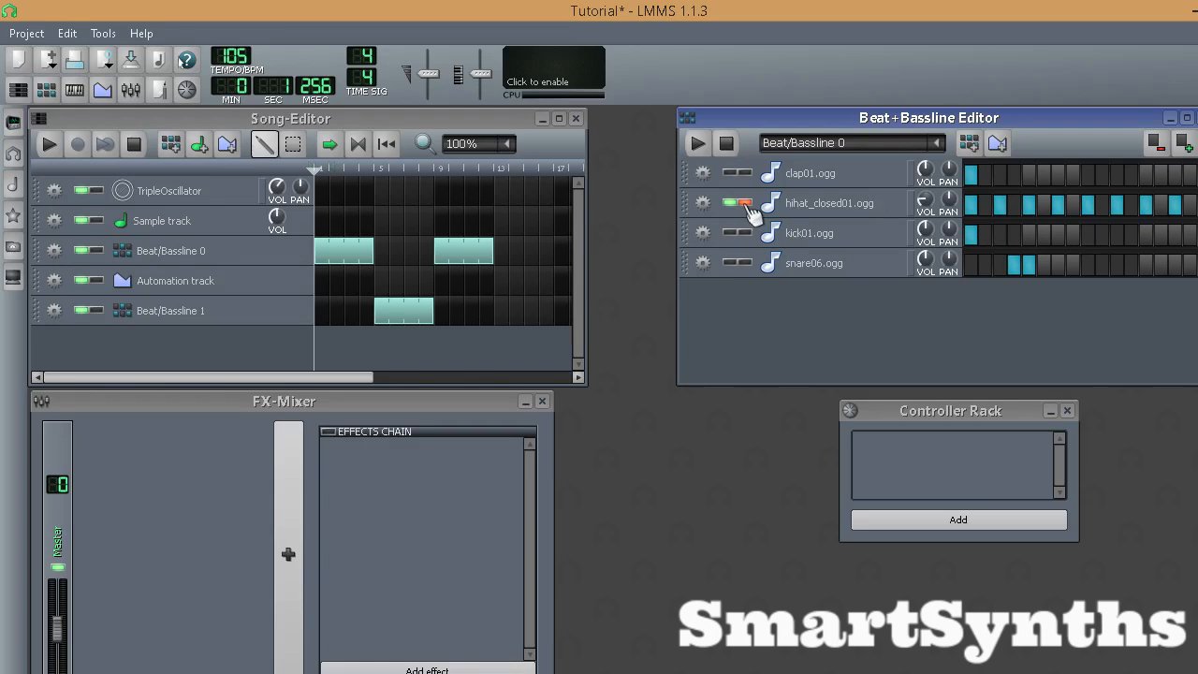
pyautogui.click(704, 141)
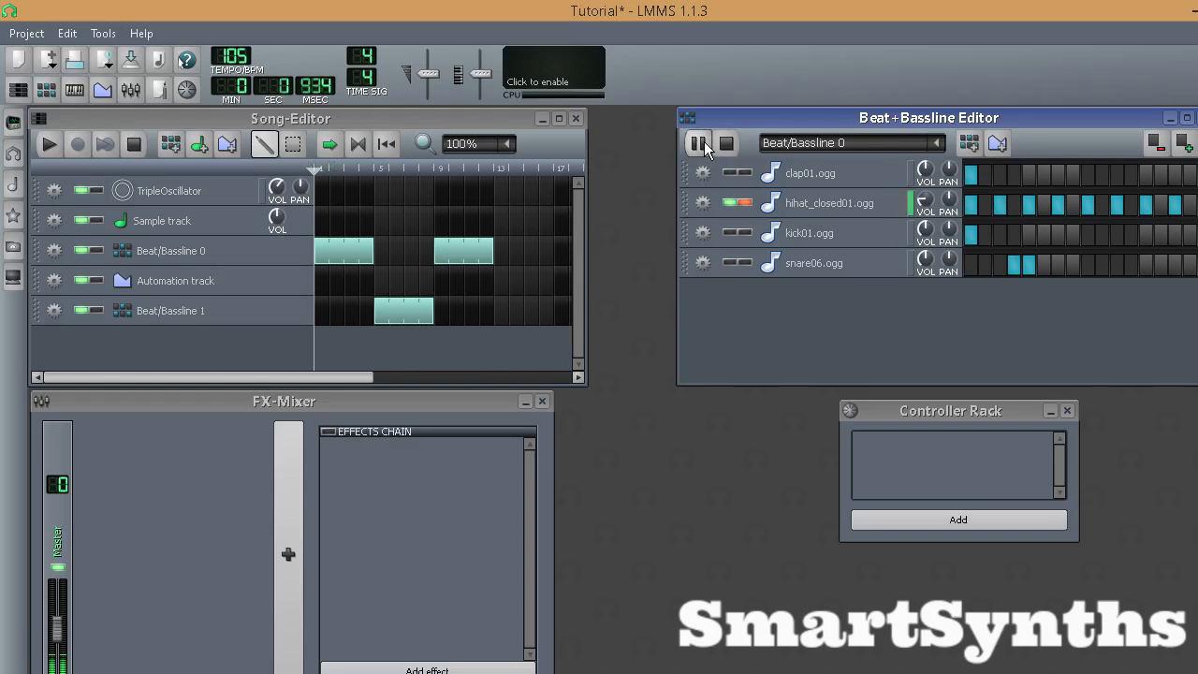
pyautogui.click(724, 144)
pyautogui.click(746, 203)
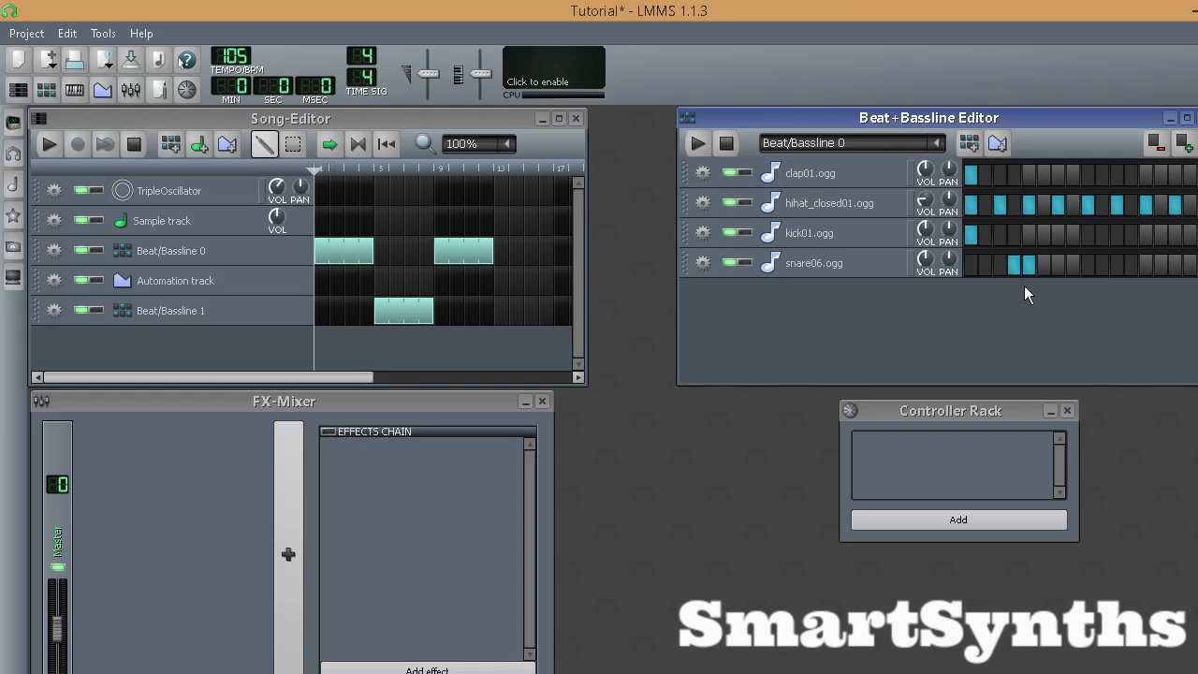
# - Replace the snare06.ogg hits on steps 4 and 5 with hits on steps 5, 6 and 7, lowering the volume of steps 5 and 7
pyautogui.moveTo(908, 118); pyautogui.dragTo(916, 118)
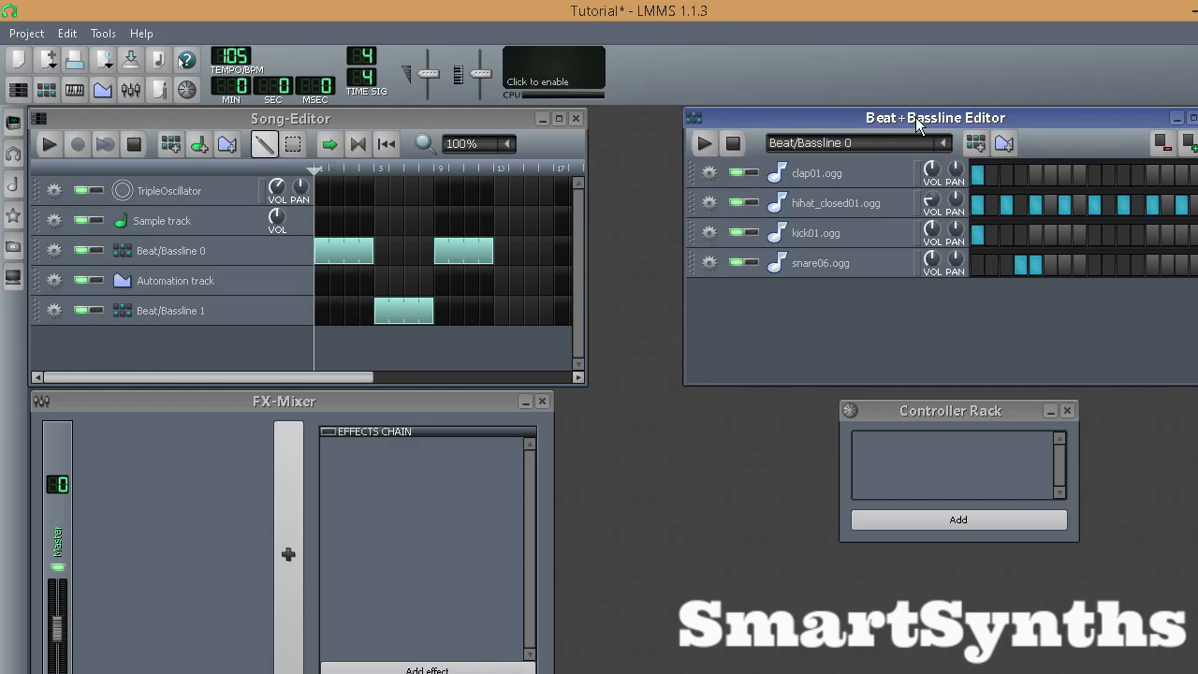
pyautogui.click(1022, 263)
pyautogui.click(1036, 263)
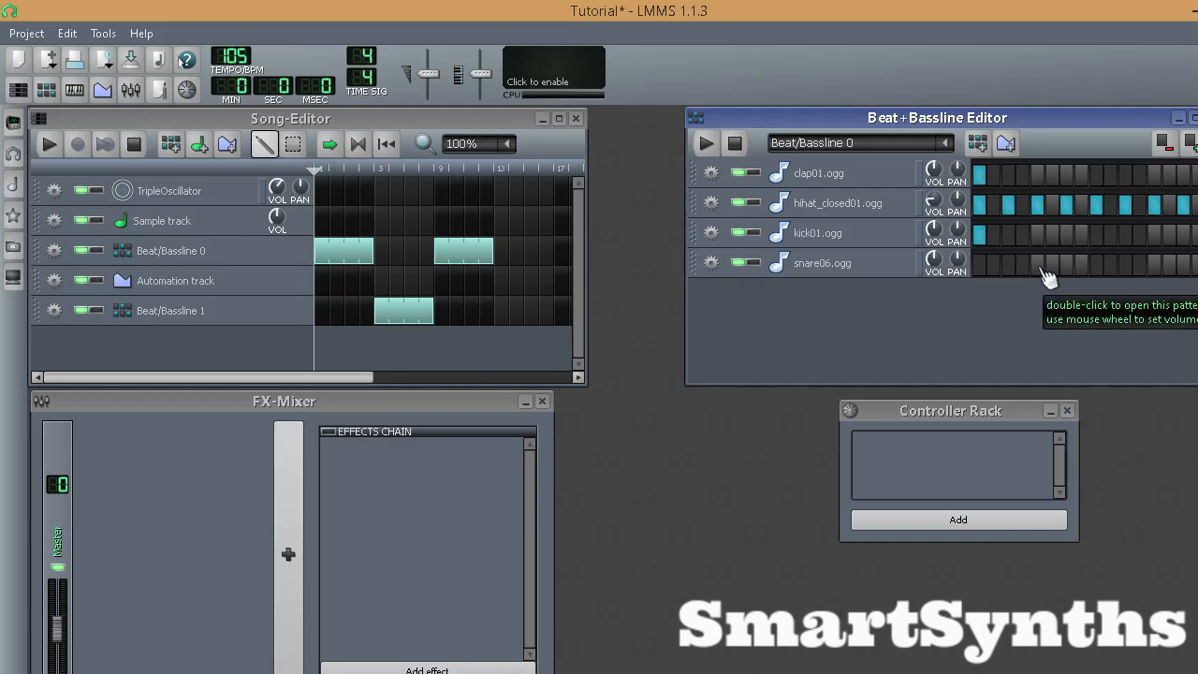
pyautogui.click(1039, 266)
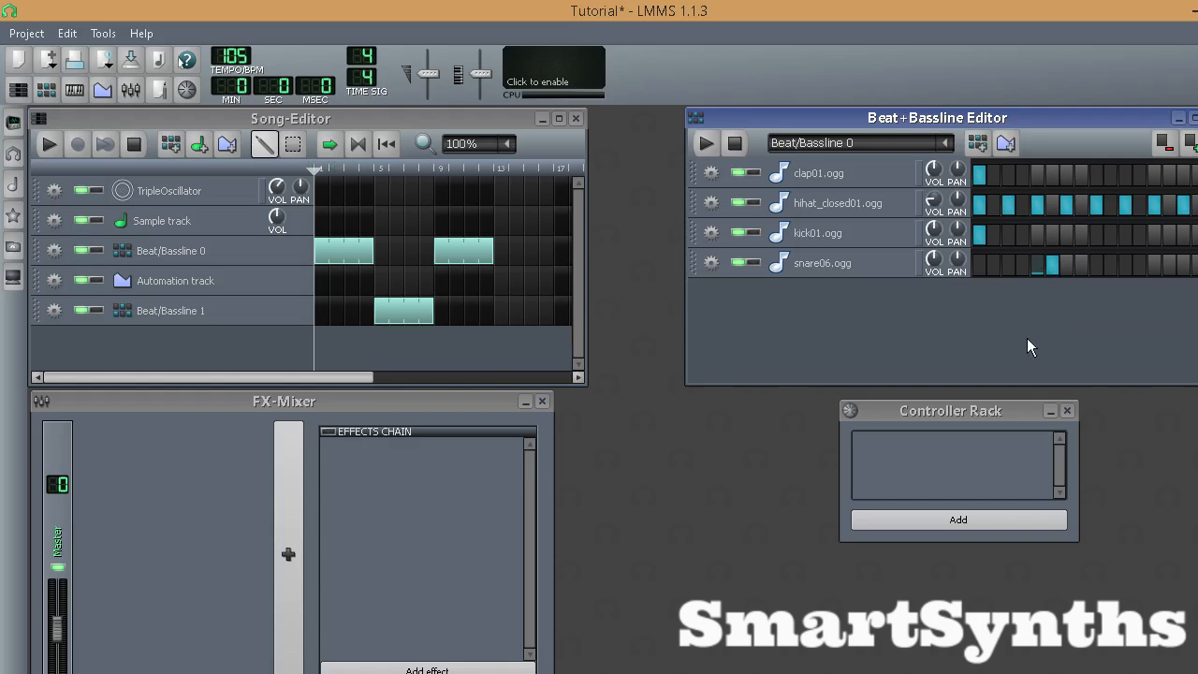
pyautogui.moveTo(941, 121); pyautogui.dragTo(961, 122)
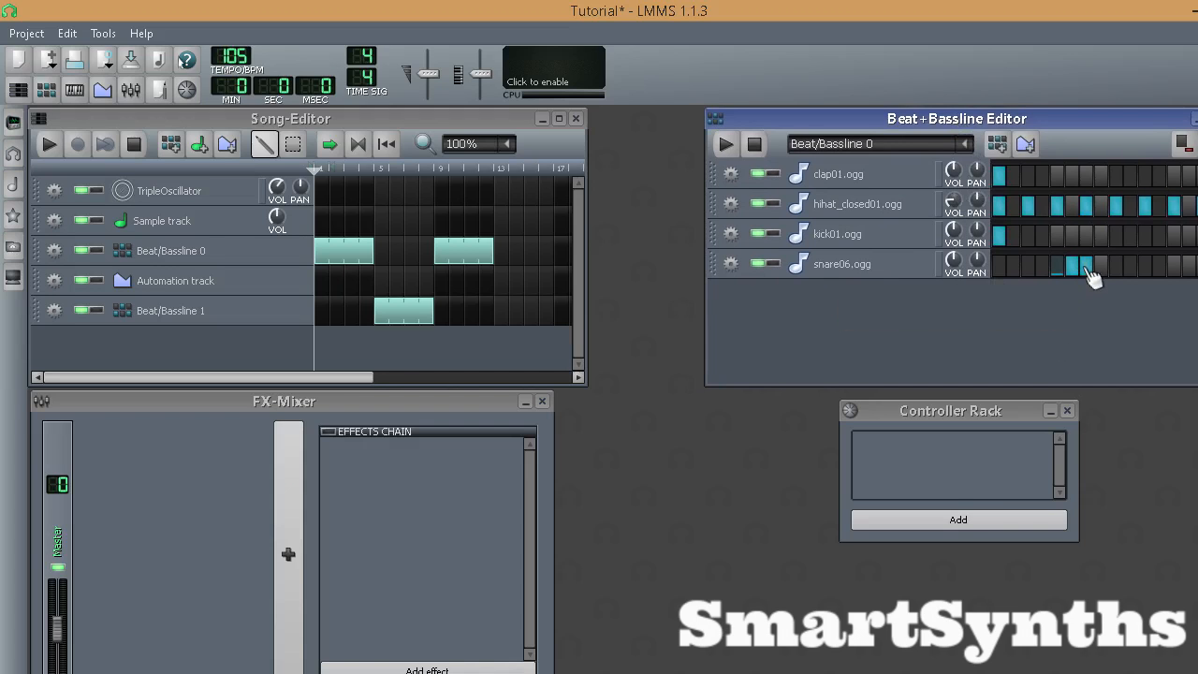
pyautogui.click(1088, 272)
# - Play Beat/Bassline 0 before and after raising the snare06.ogg hit on step 5 to full volume
pyautogui.click(727, 143)
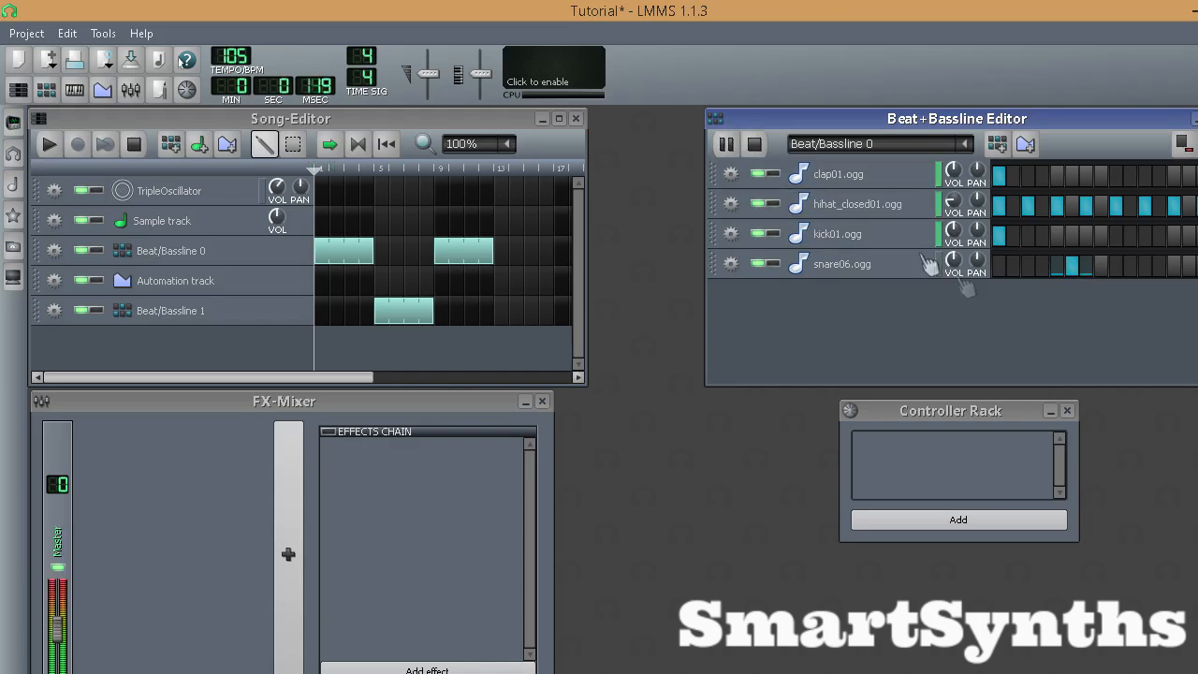
pyautogui.click(752, 145)
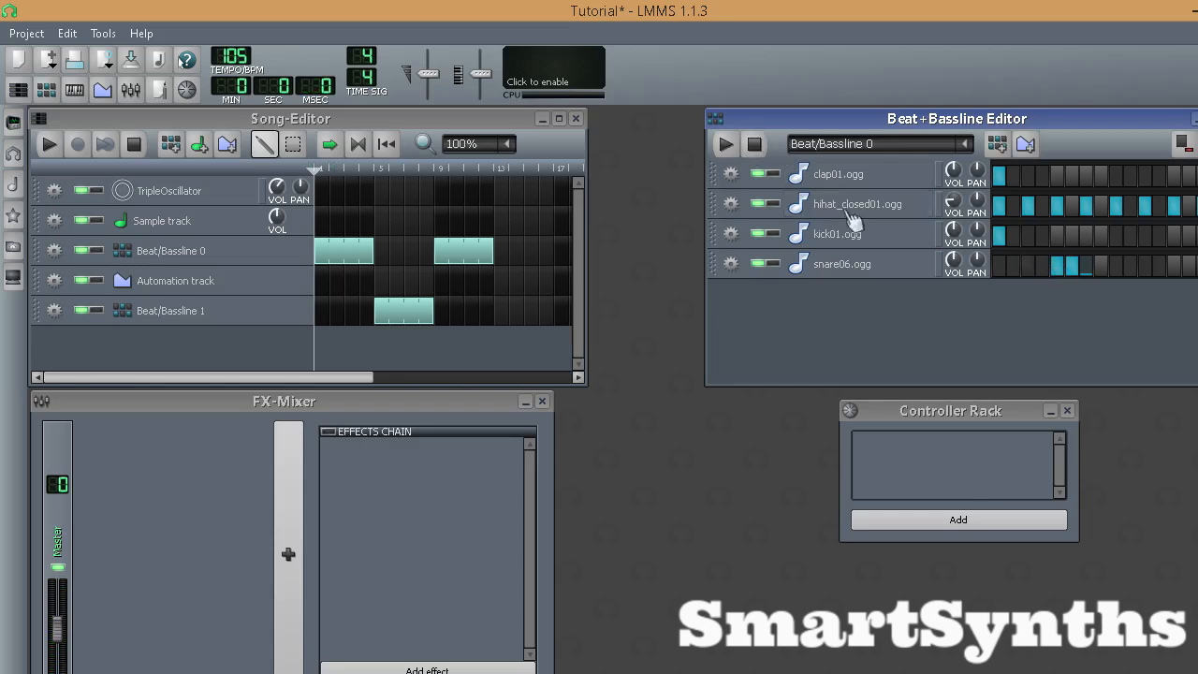
pyautogui.click(734, 145)
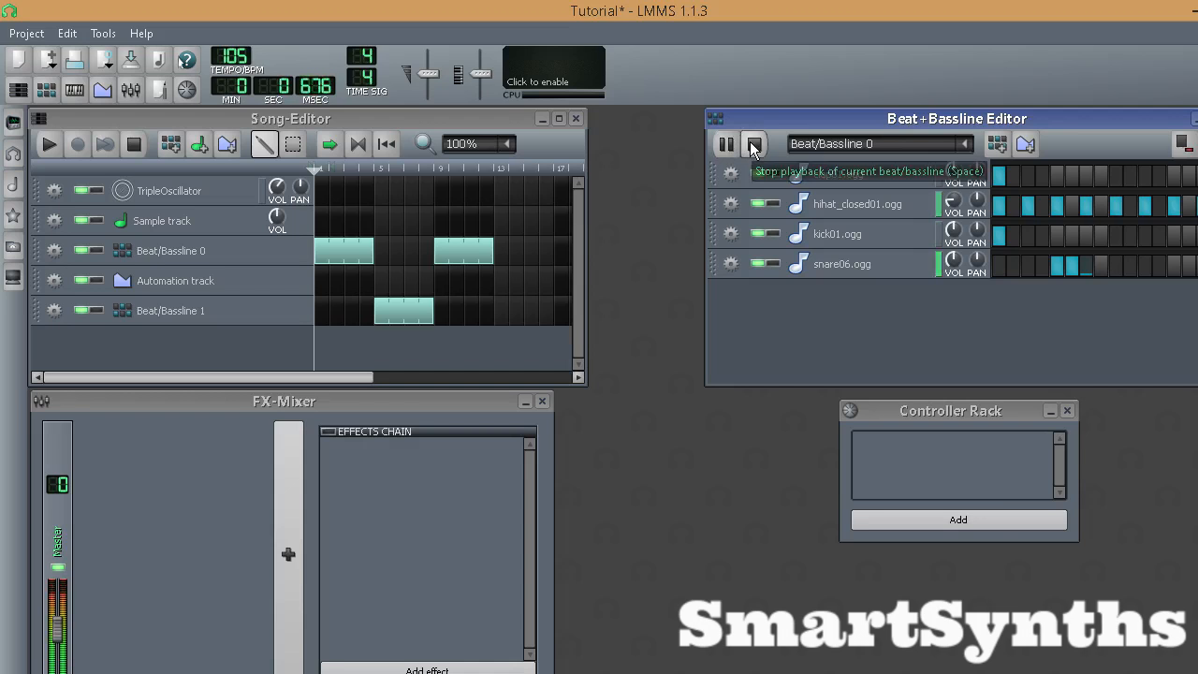
pyautogui.click(753, 145)
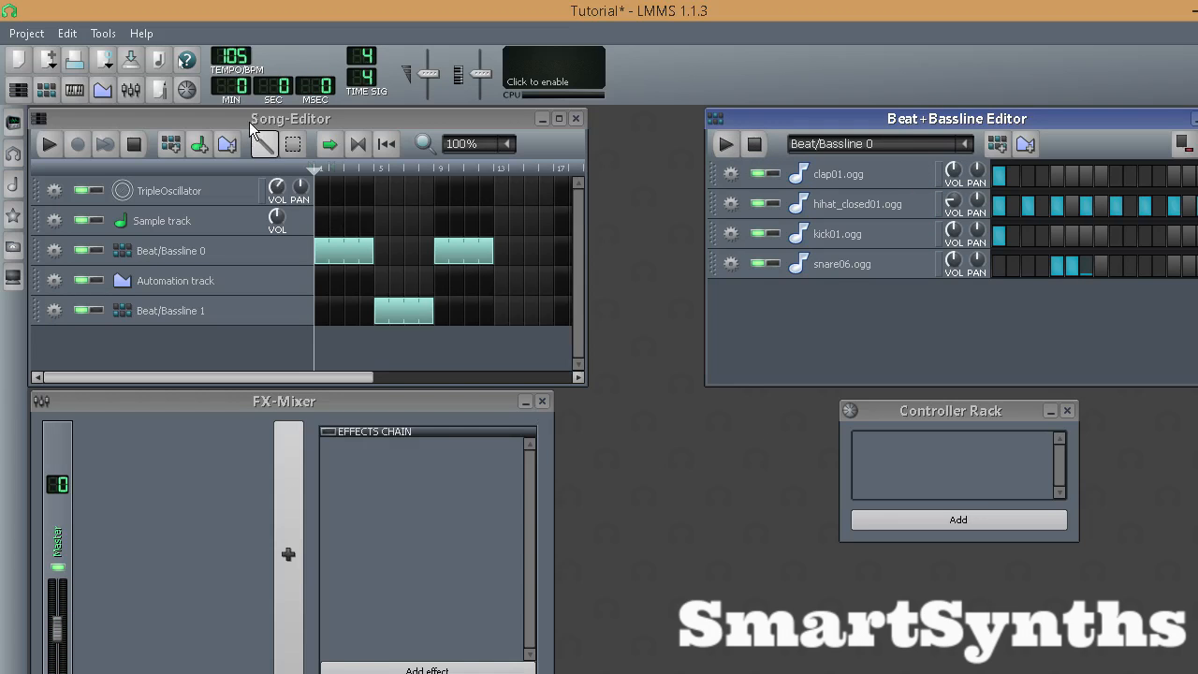
# - Create a pattern at bar 1 of the TripleOscillator track and open it in a maximized Piano-Roll
pyautogui.click(309, 234)
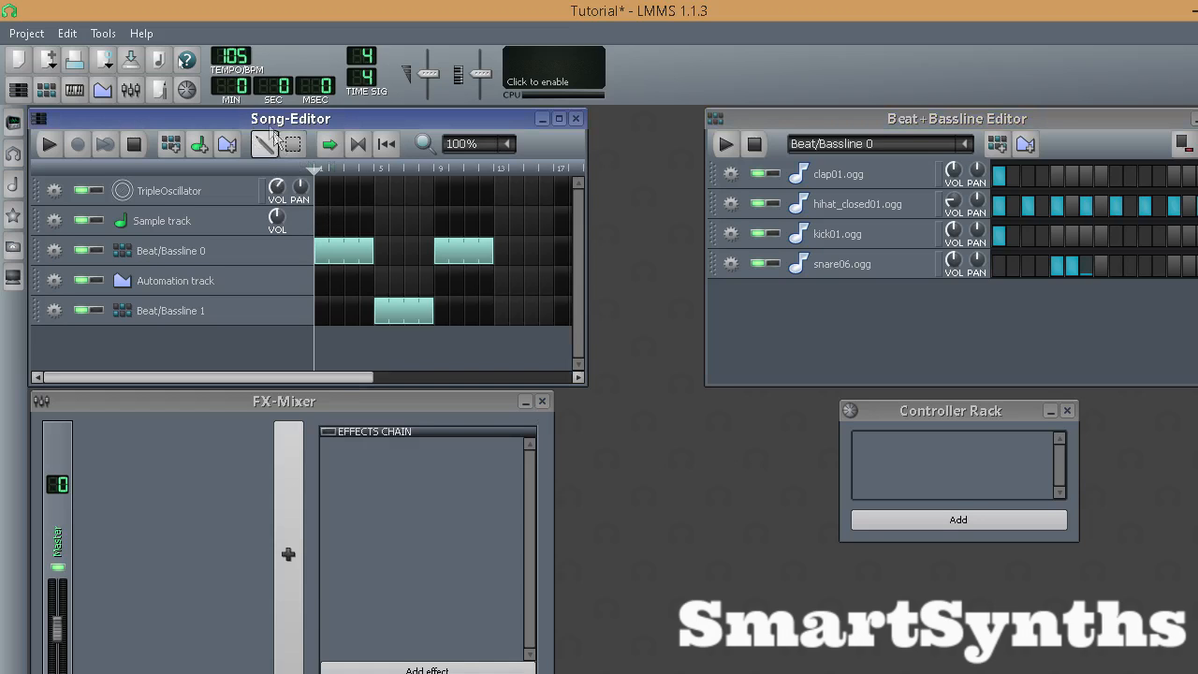
pyautogui.rightClick(320, 199)
pyautogui.click(337, 213)
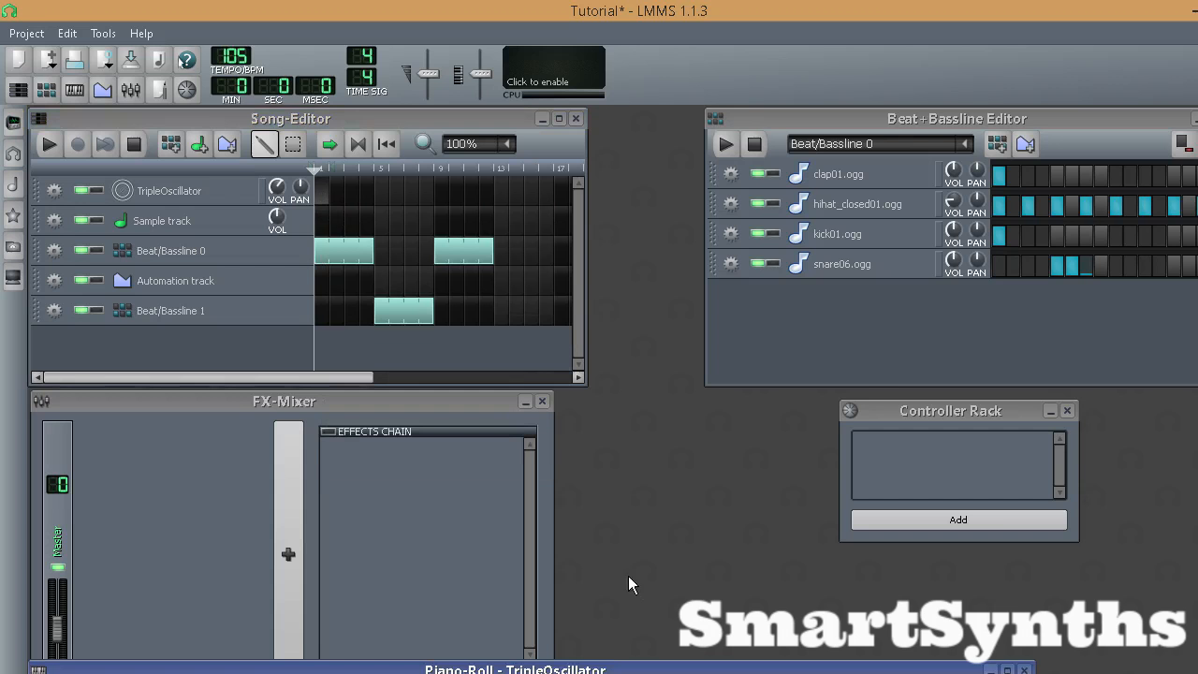
pyautogui.click(1007, 669)
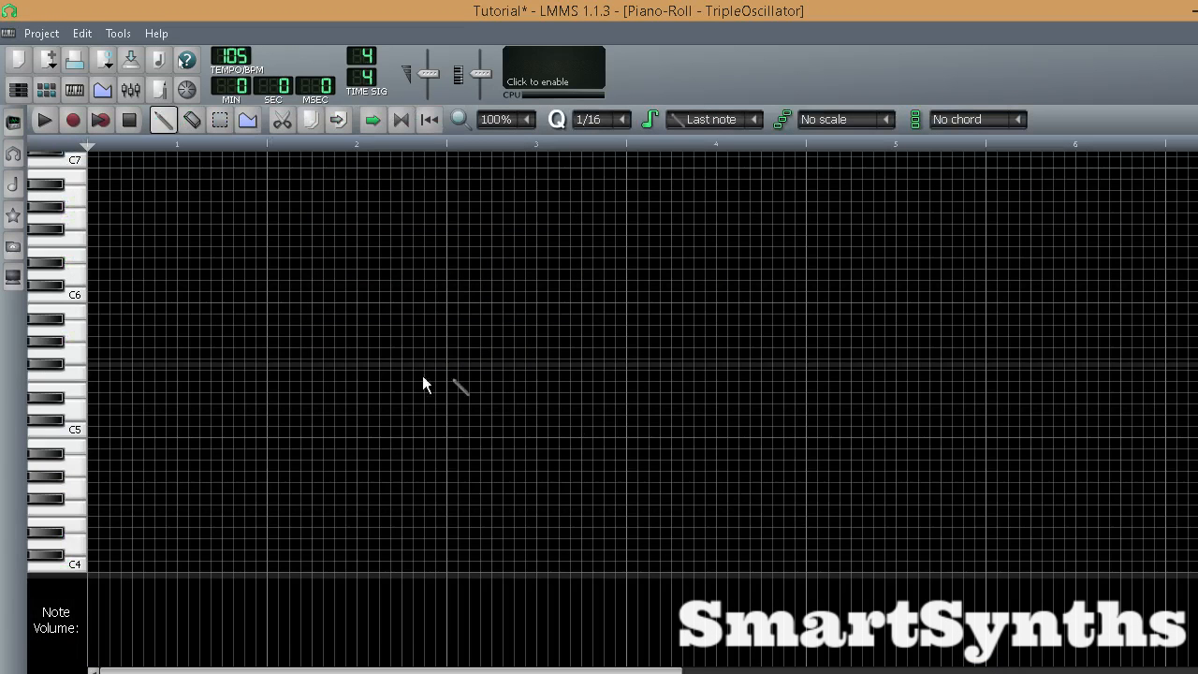
# - Fill the first two bars with back-to-back quarter notes, repeating C5, D5, C5, D#5 in each bar
pyautogui.click(91, 431)
pyautogui.click(131, 410)
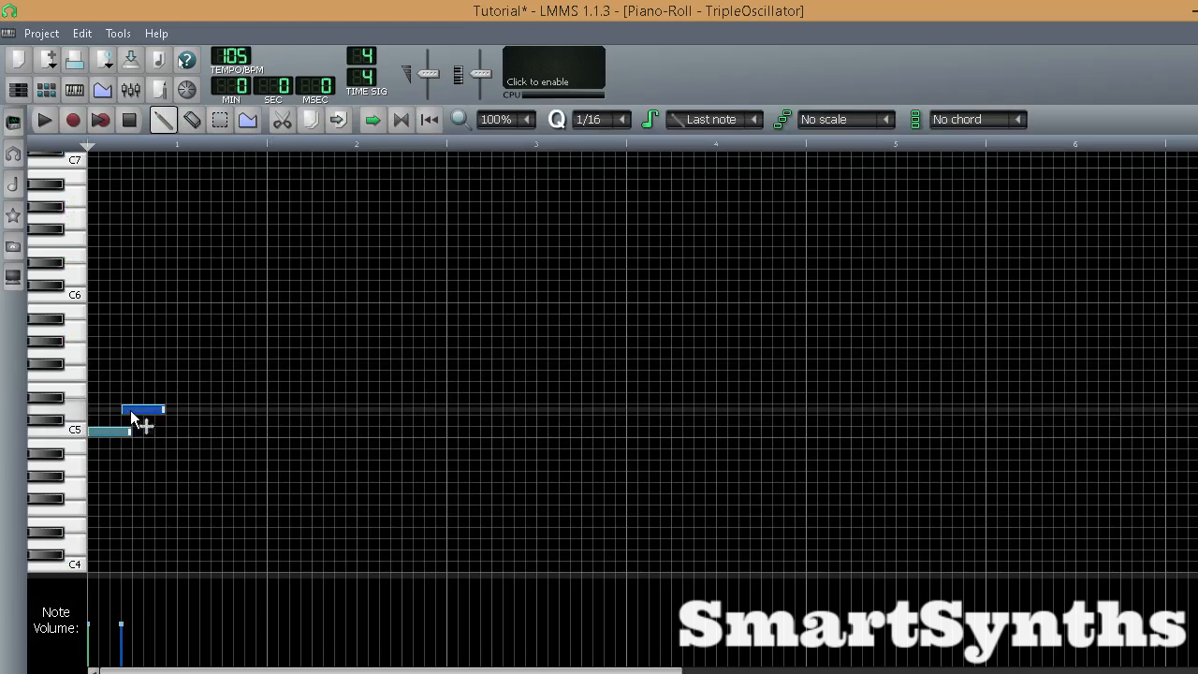
pyautogui.moveTo(130, 410); pyautogui.dragTo(142, 410)
pyautogui.click(188, 431)
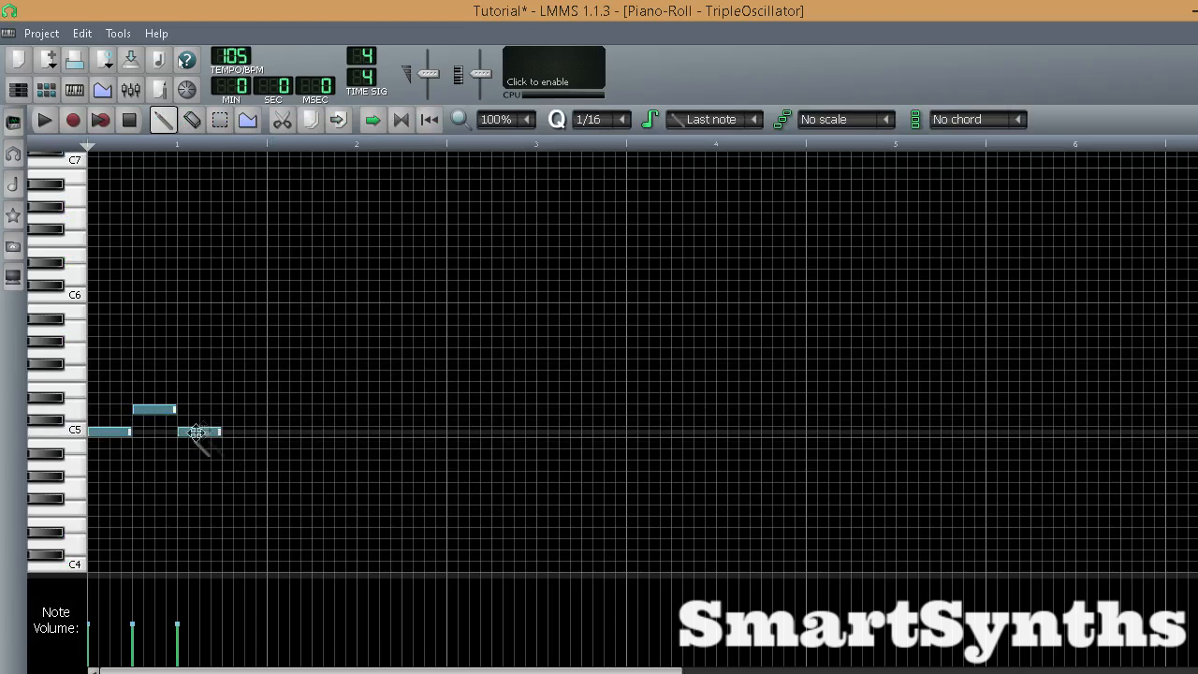
pyautogui.click(226, 397)
pyautogui.click(274, 433)
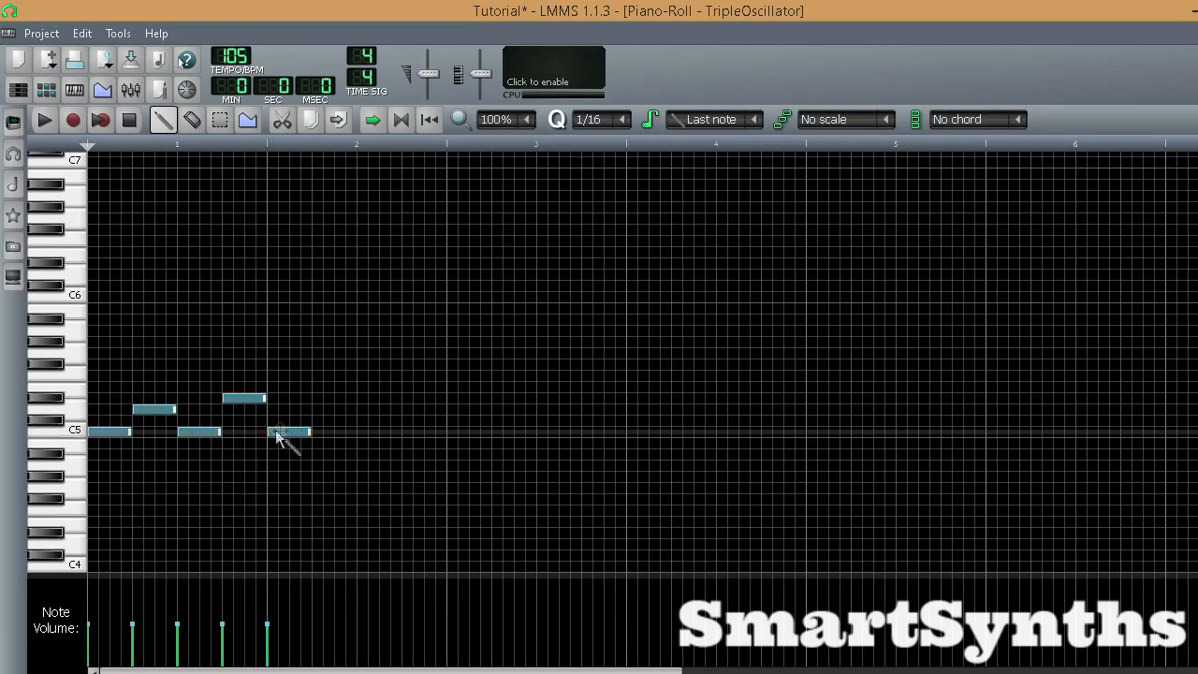
pyautogui.click(318, 409)
pyautogui.click(365, 432)
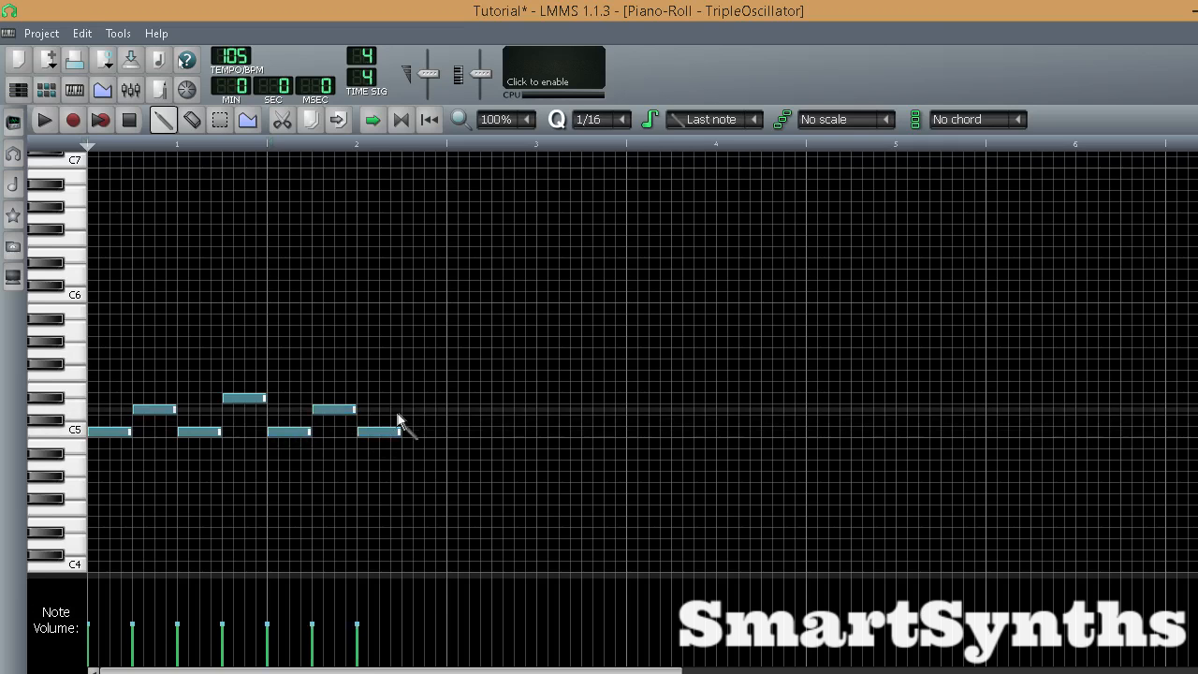
pyautogui.click(408, 398)
# - Continue the C5, D5, C5, D#5 quarter-note figure through bars 3 and 4, without gaps between the notes
pyautogui.click(457, 433)
pyautogui.click(496, 409)
pyautogui.click(543, 433)
pyautogui.click(587, 398)
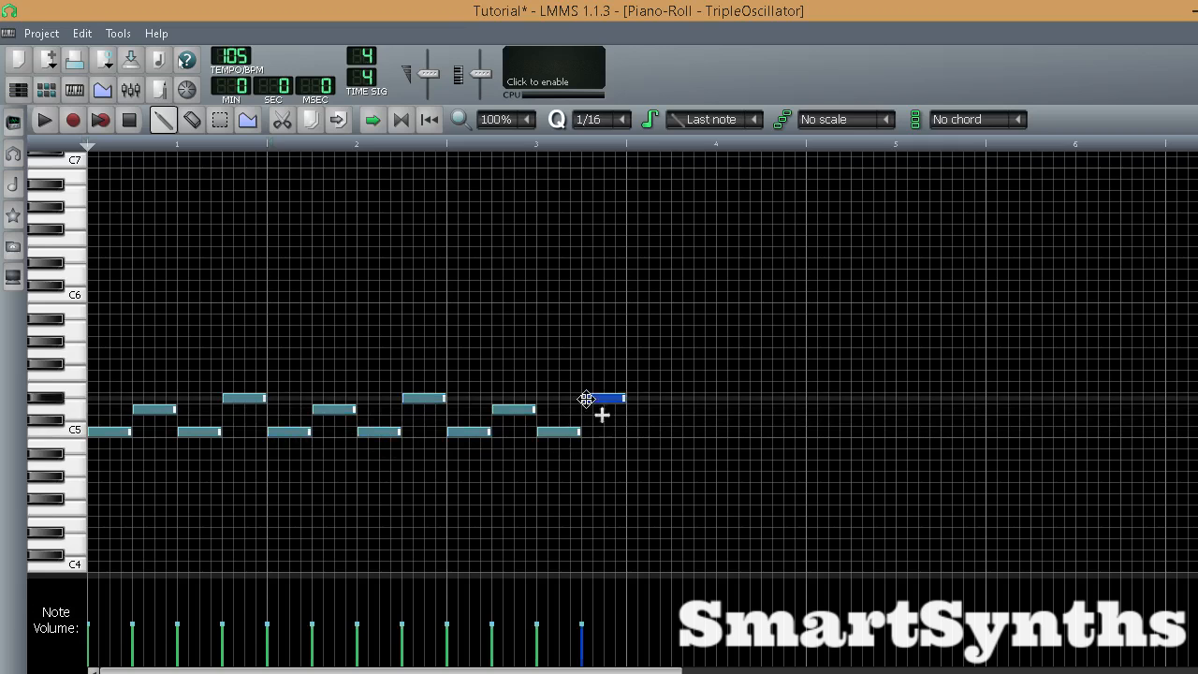
pyautogui.click(634, 433)
pyautogui.click(678, 409)
pyautogui.click(726, 432)
pyautogui.click(778, 398)
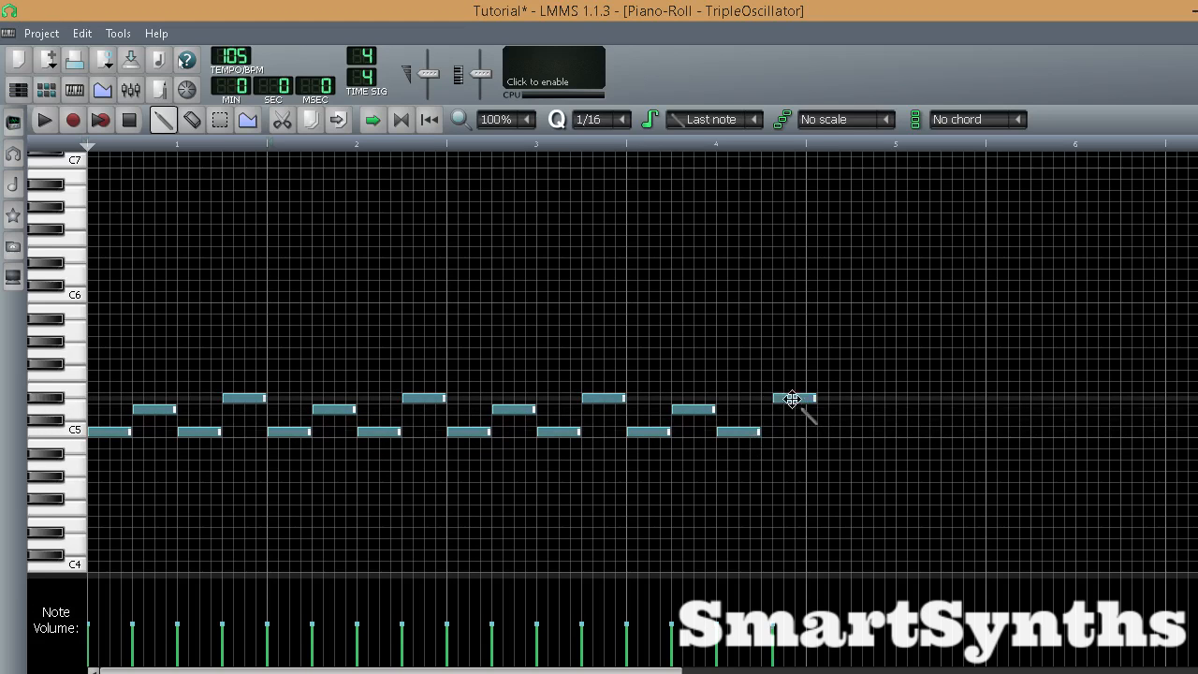
pyautogui.moveTo(791, 399); pyautogui.dragTo(780, 399)
# - Add quarter notes C5, D5, C5, D#5 in bar 5 and C5, D5 in bar 6, and play the melody
pyautogui.click(813, 433)
pyautogui.click(859, 409)
pyautogui.click(904, 433)
pyautogui.click(946, 397)
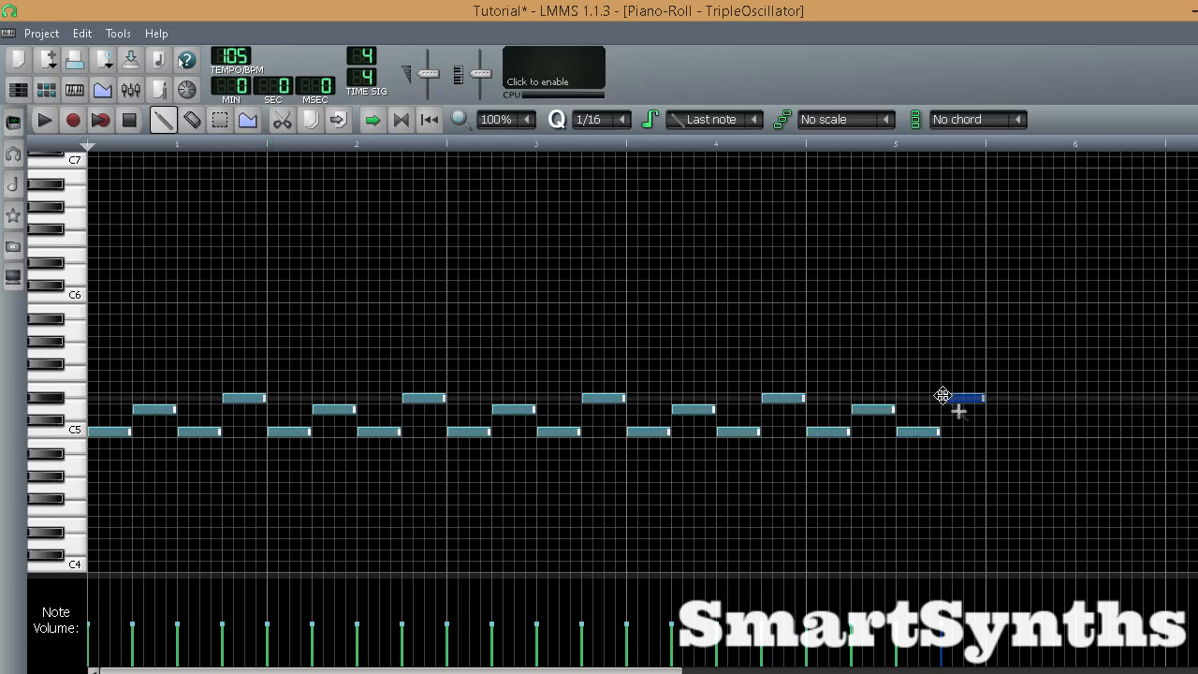
pyautogui.click(994, 432)
pyautogui.click(1046, 409)
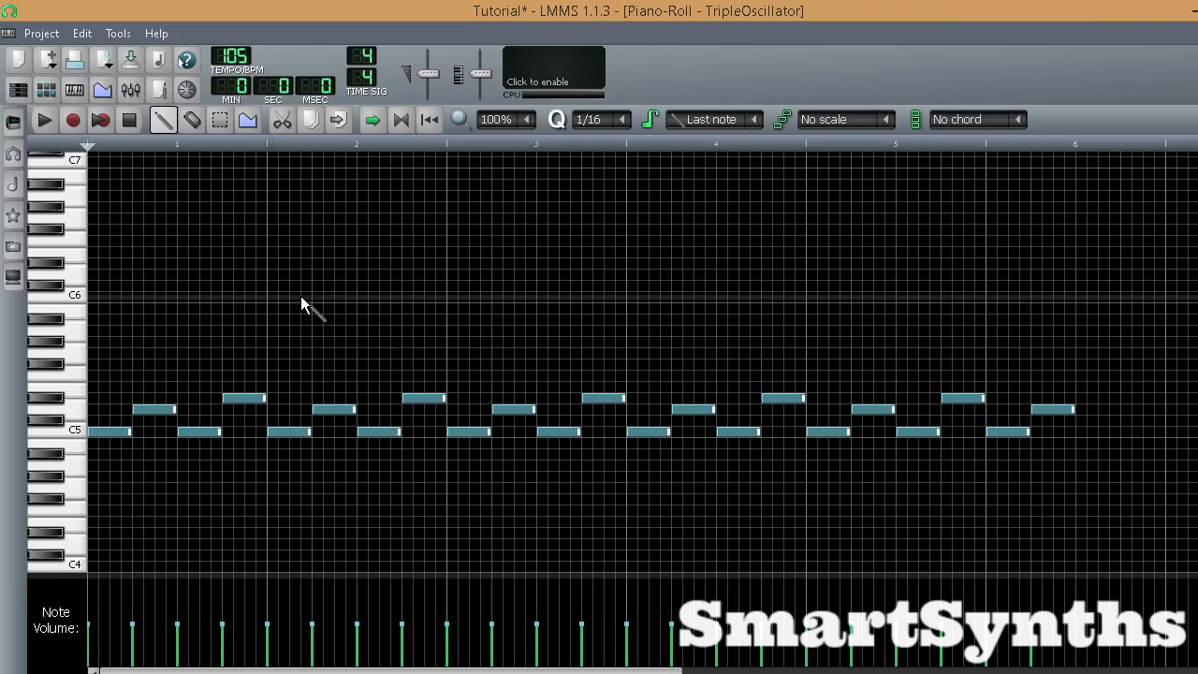
pyautogui.click(44, 119)
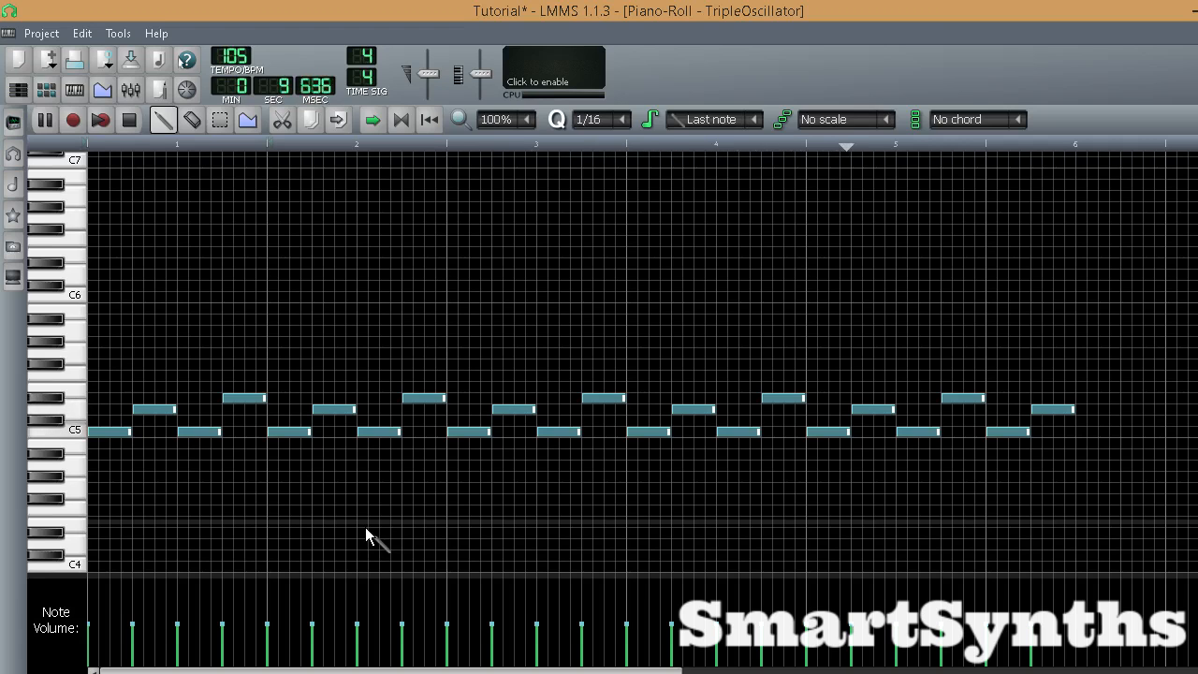
pyautogui.click(130, 123)
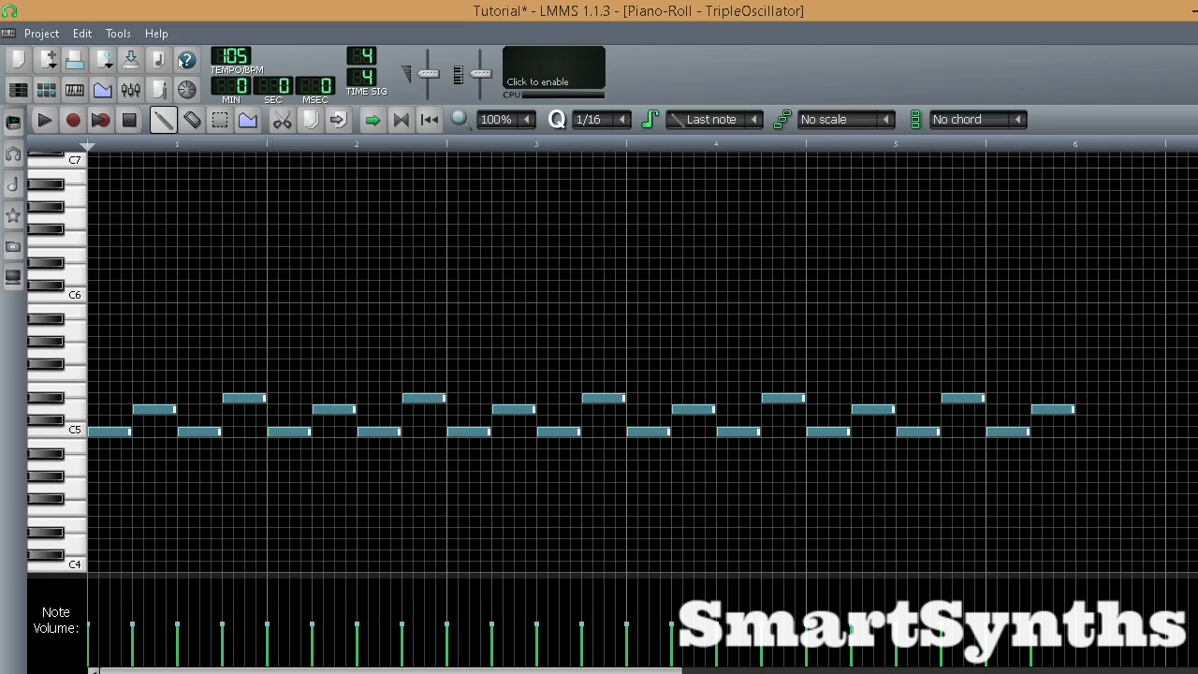
# - Leave the maximized Piano-Roll and play the song from the start in the Song-Editor, stopping it after a listen
pyautogui.click(1197, 33)
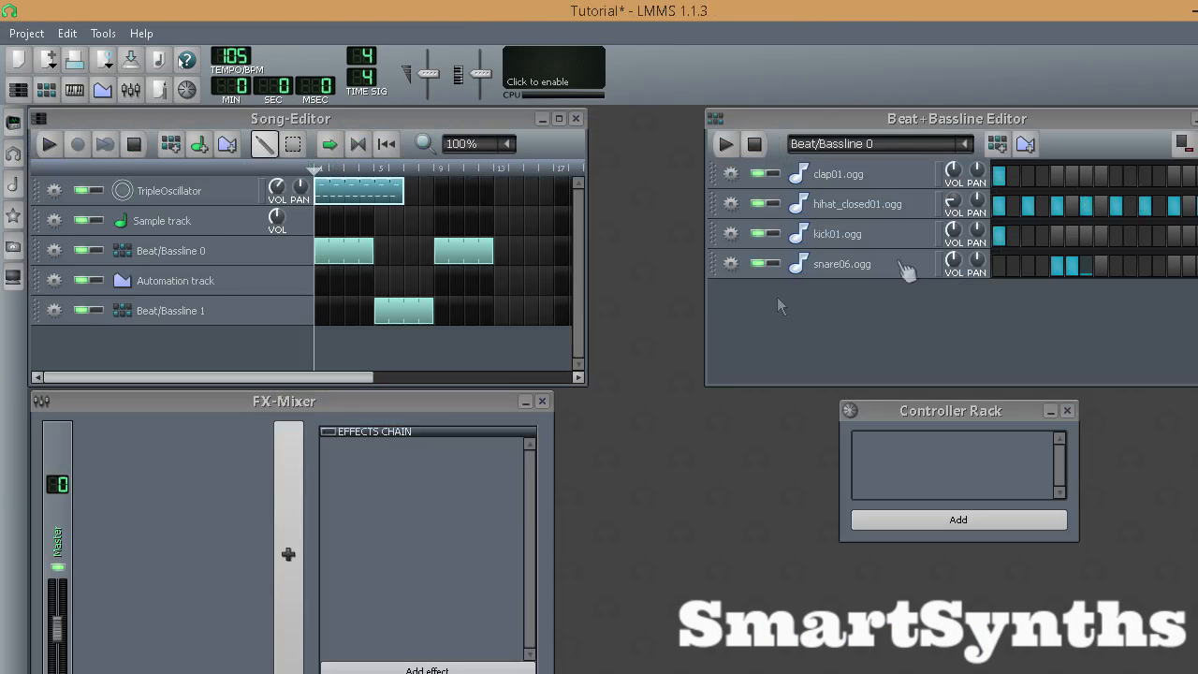
pyautogui.click(47, 150)
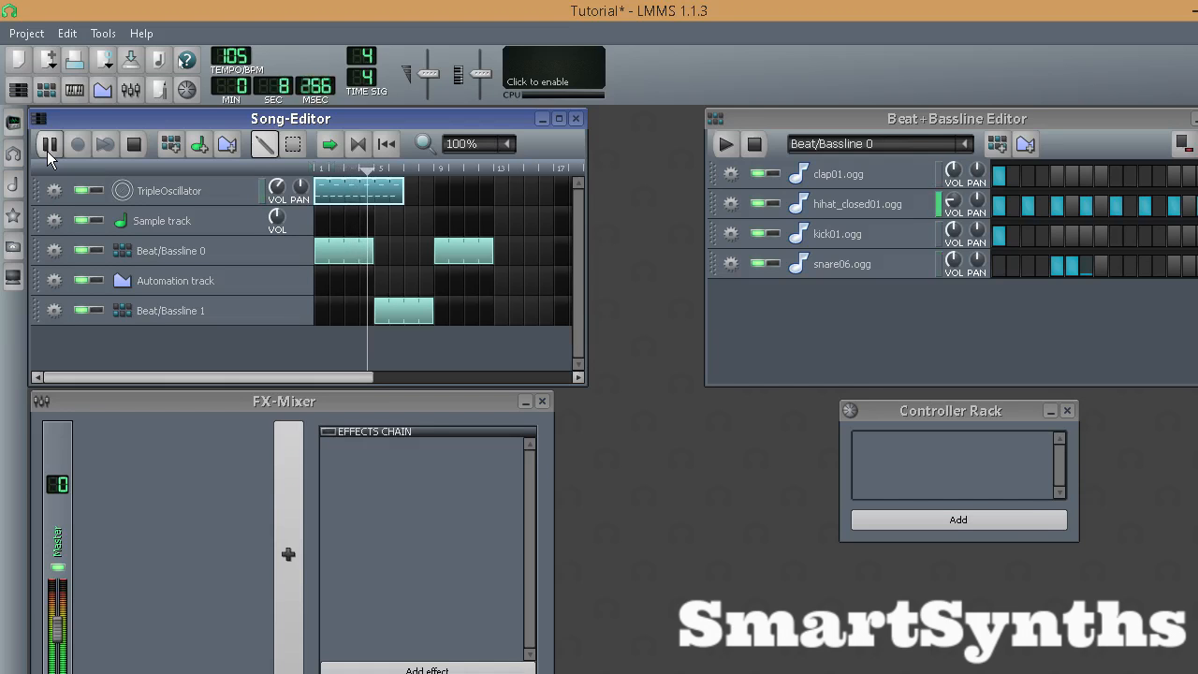
pyautogui.click(134, 148)
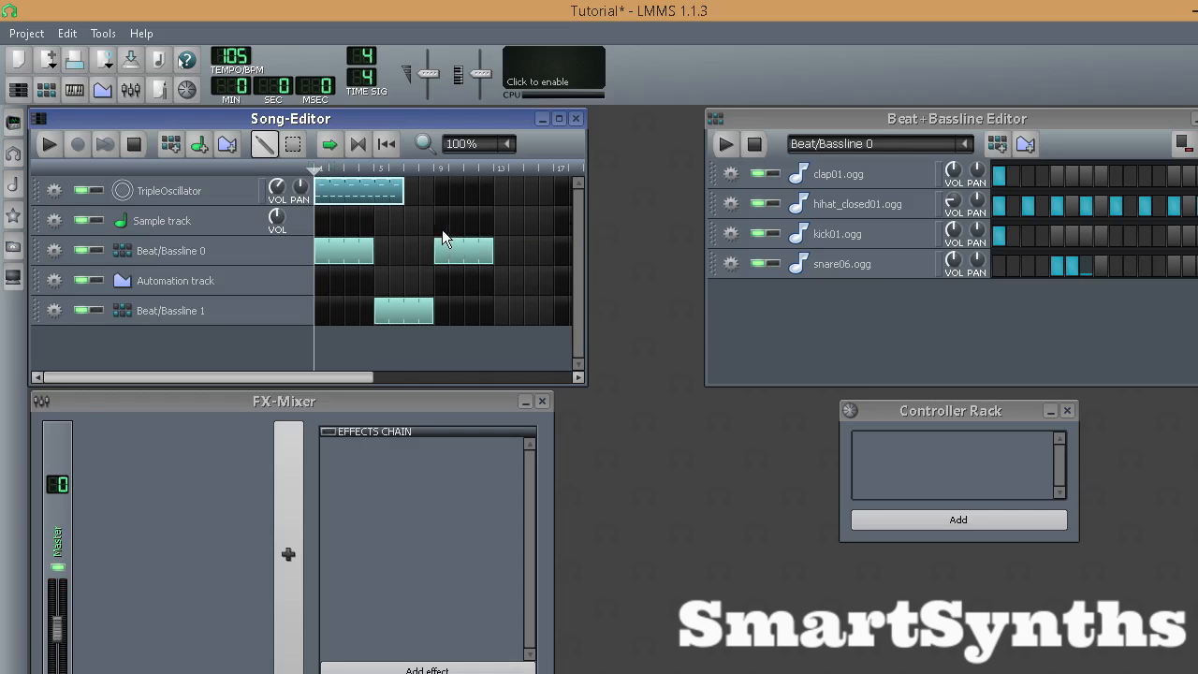
# - Copy the TripleOscillator pattern and paste it on the same track at bar 9 and at bar 15
pyautogui.rightClick(365, 200)
pyautogui.click(399, 278)
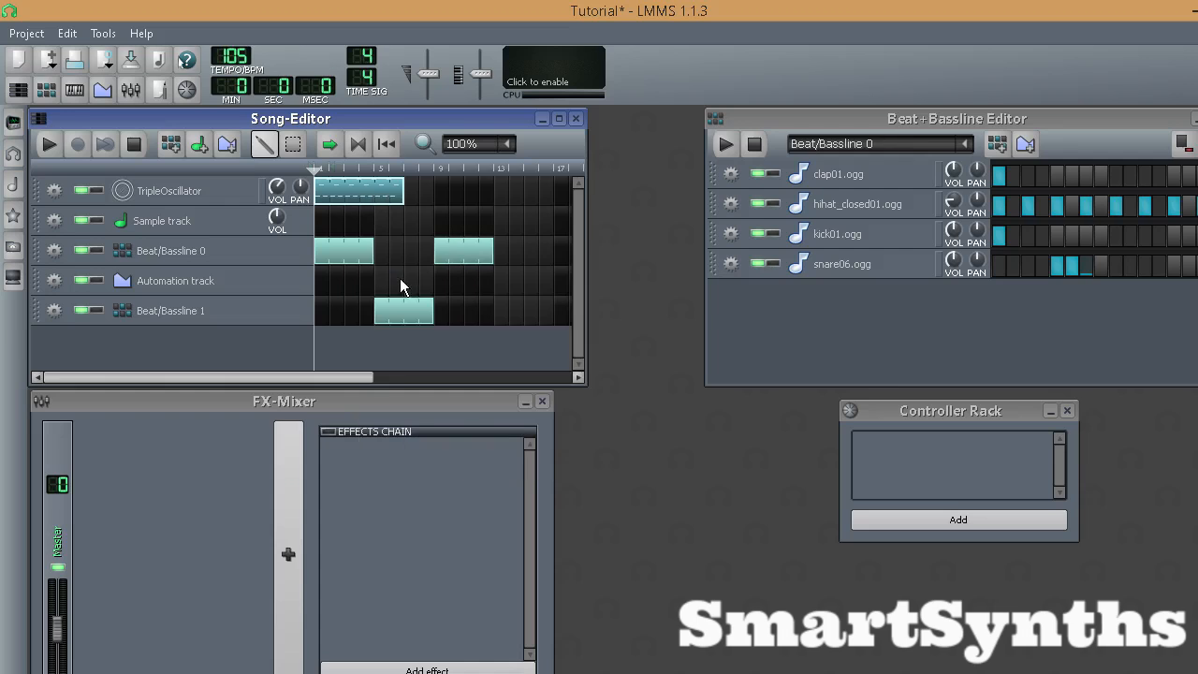
pyautogui.click(439, 192)
pyautogui.rightClick(446, 193)
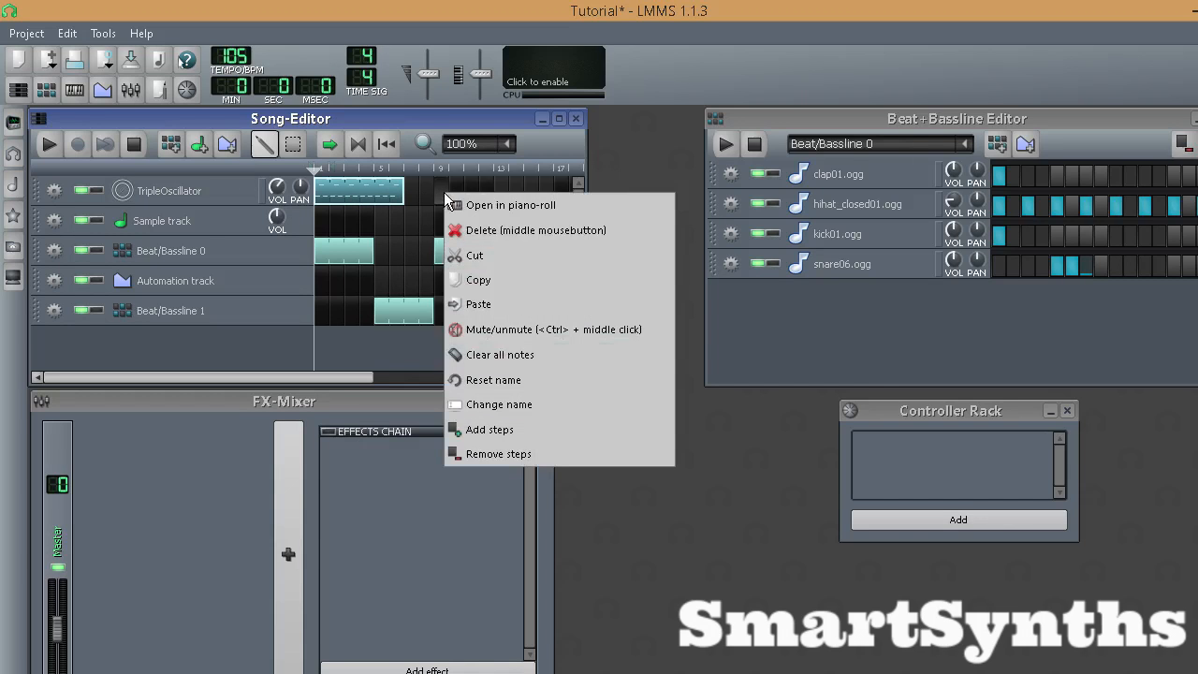
pyautogui.click(497, 305)
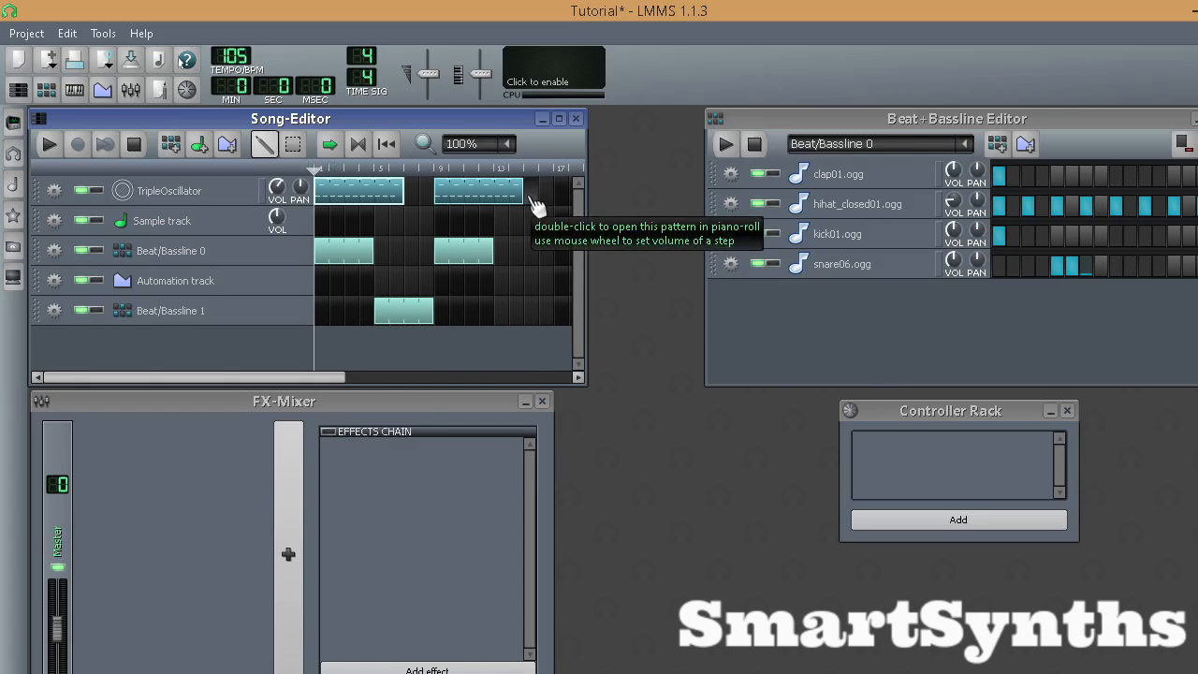
pyautogui.rightClick(531, 199)
pyautogui.click(568, 310)
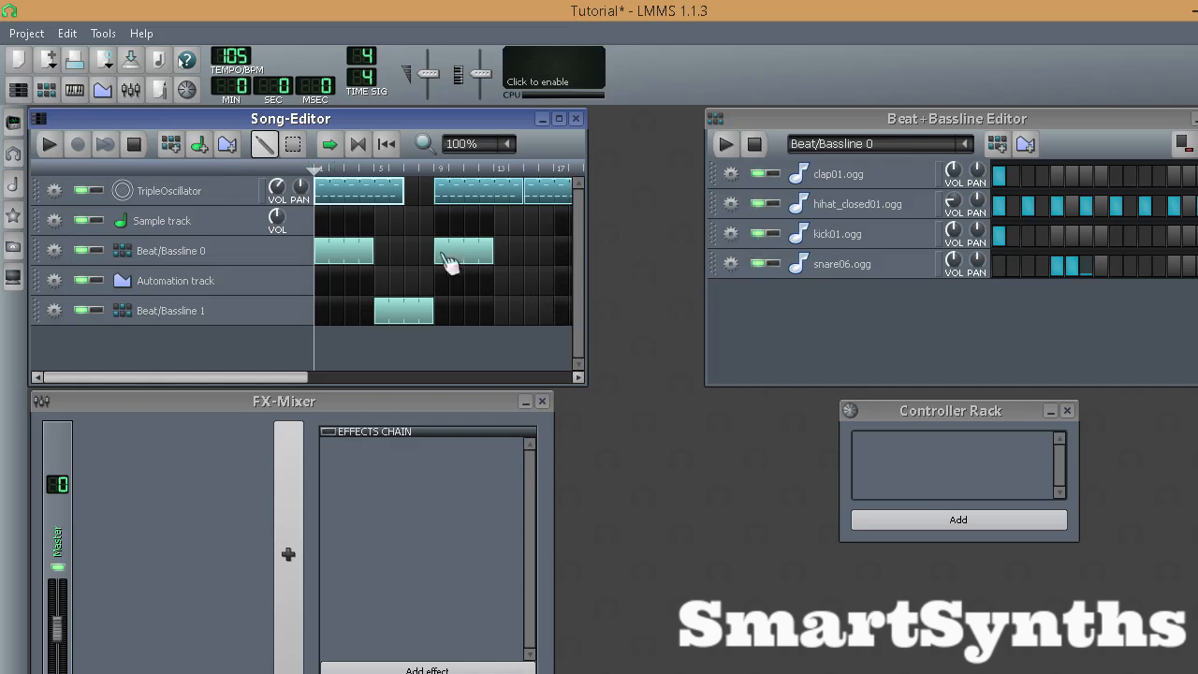
# - Extend the Beat/Bassline 0 block starting at bar 9 to 12 bars, ending level with the last TripleOscillator pattern
pyautogui.moveTo(270, 377); pyautogui.dragTo(323, 378)
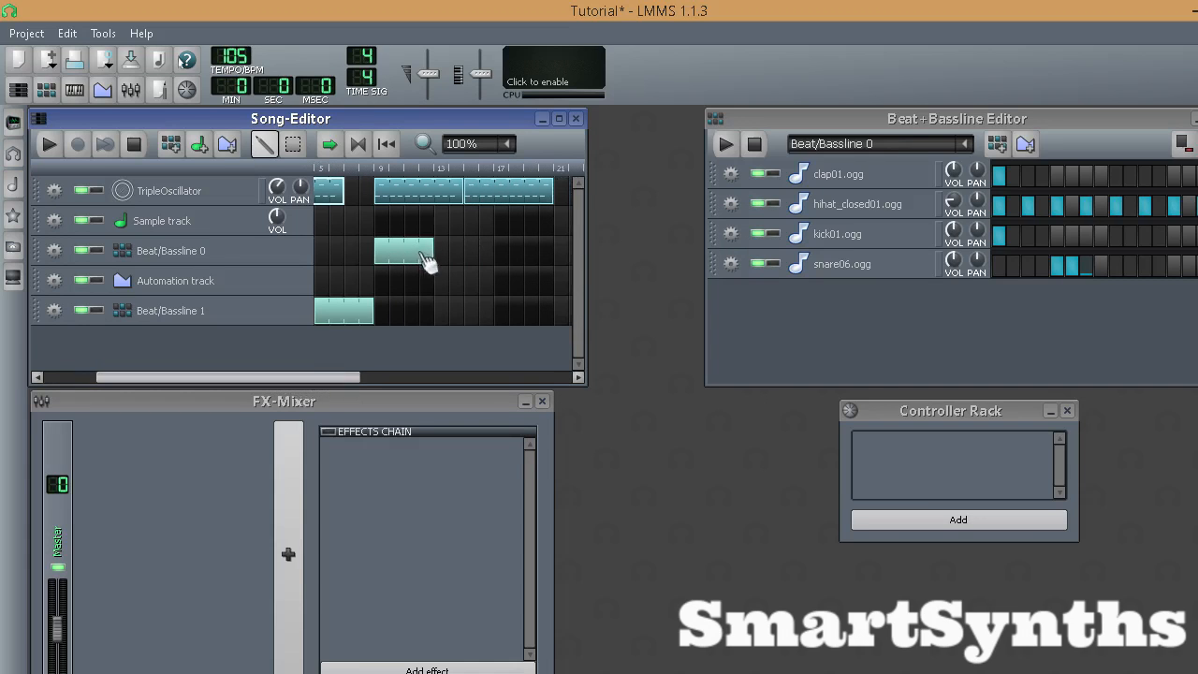
pyautogui.moveTo(432, 251); pyautogui.dragTo(431, 251)
pyautogui.click(437, 253)
pyautogui.rightClick(444, 246)
pyautogui.click(464, 283)
pyautogui.moveTo(431, 251); pyautogui.dragTo(552, 255)
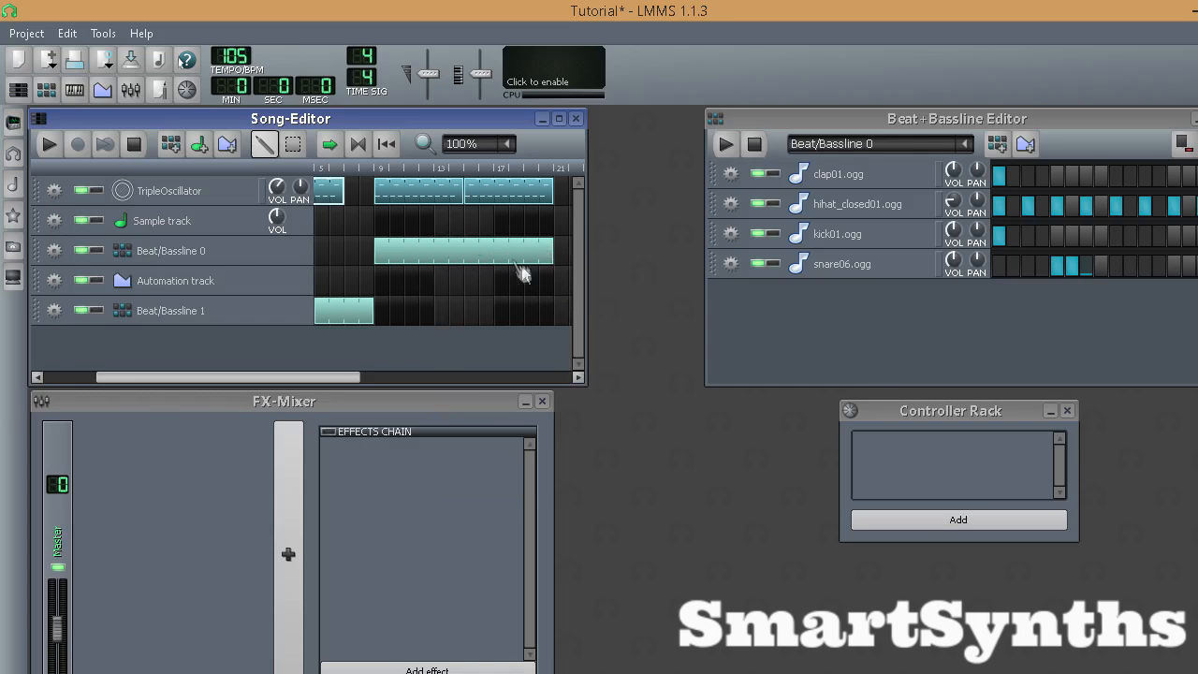
# - Open the kick01.ogg pattern of Beat/Bassline 0 in the Piano-Roll and add three A4 notes after the existing kick hit
pyautogui.moveTo(335, 378); pyautogui.dragTo(283, 378)
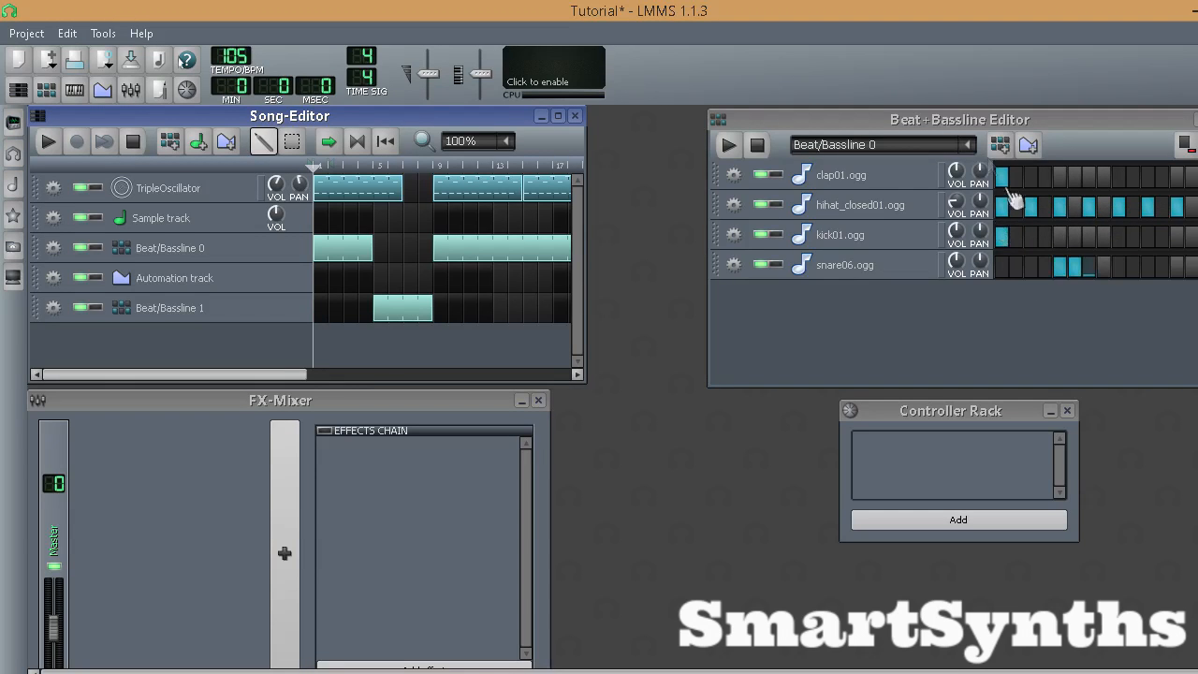
pyautogui.click(1007, 237)
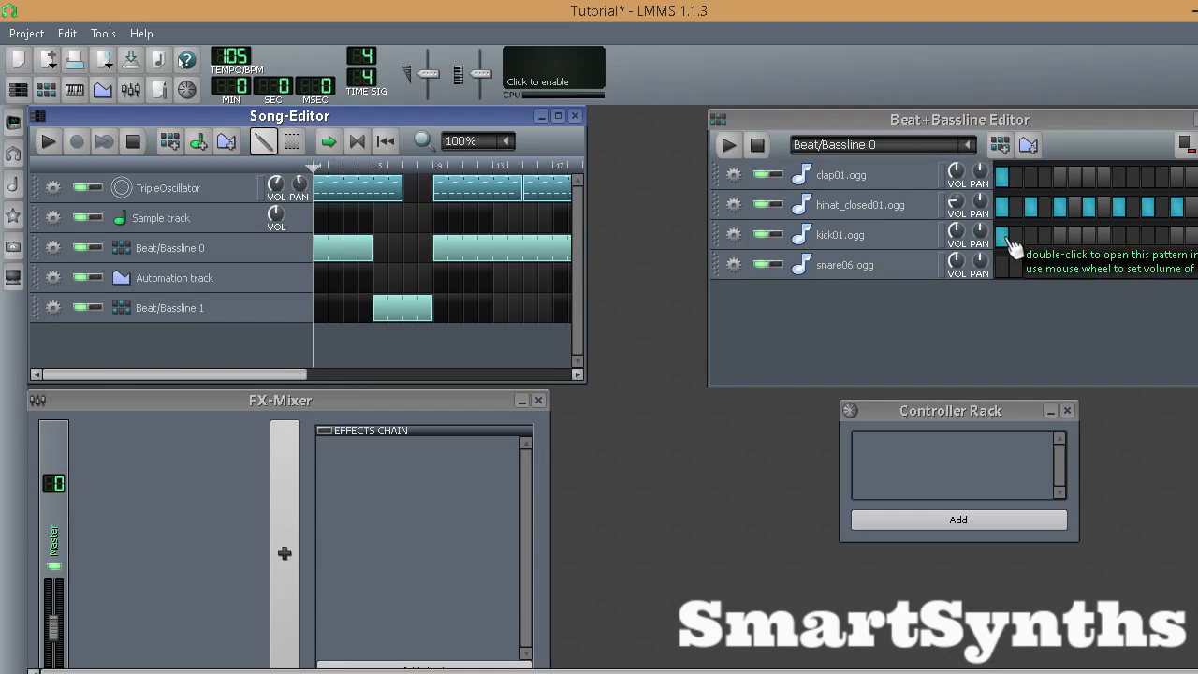
pyautogui.rightClick(1012, 245)
pyautogui.click(1017, 246)
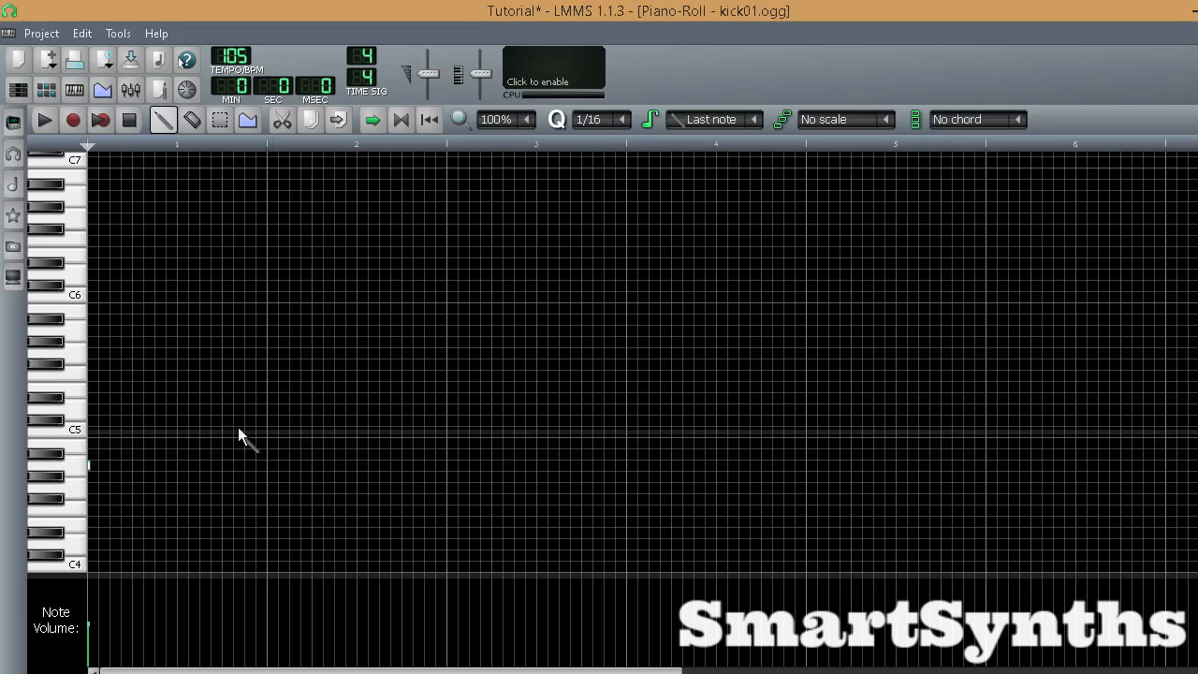
pyautogui.click(157, 465)
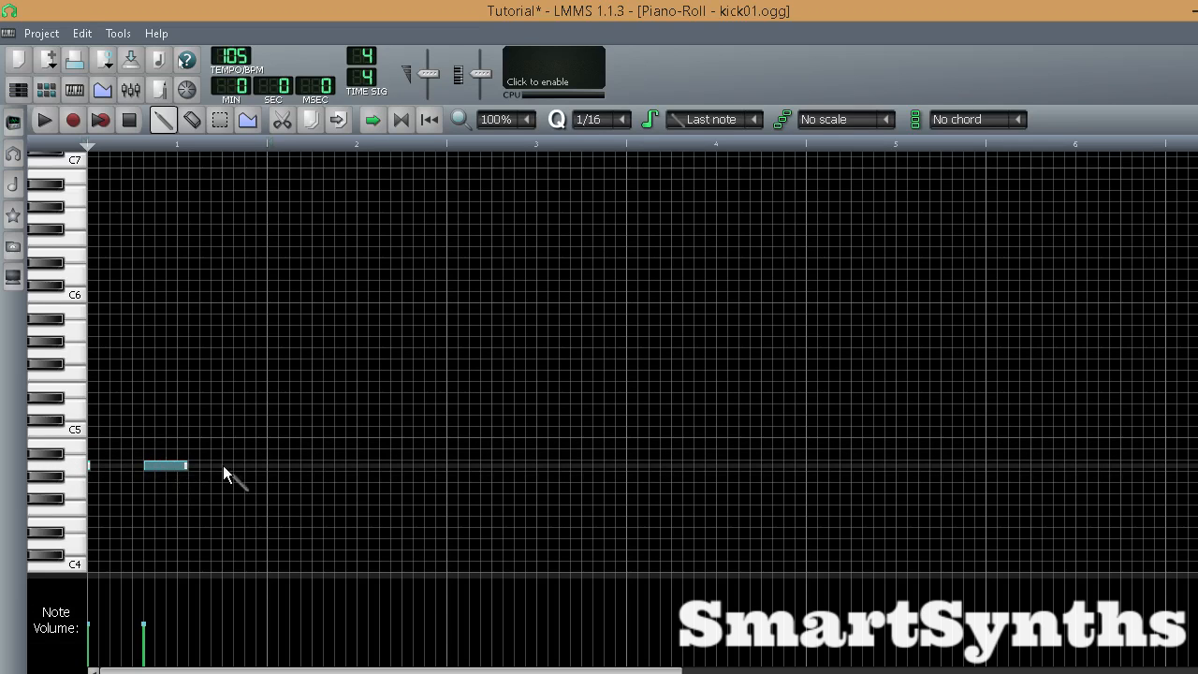
pyautogui.click(240, 466)
pyautogui.click(296, 466)
# - Delete the three added kick notes and leave the Piano-Roll
pyautogui.rightClick(313, 467)
pyautogui.rightClick(255, 467)
pyautogui.rightClick(162, 473)
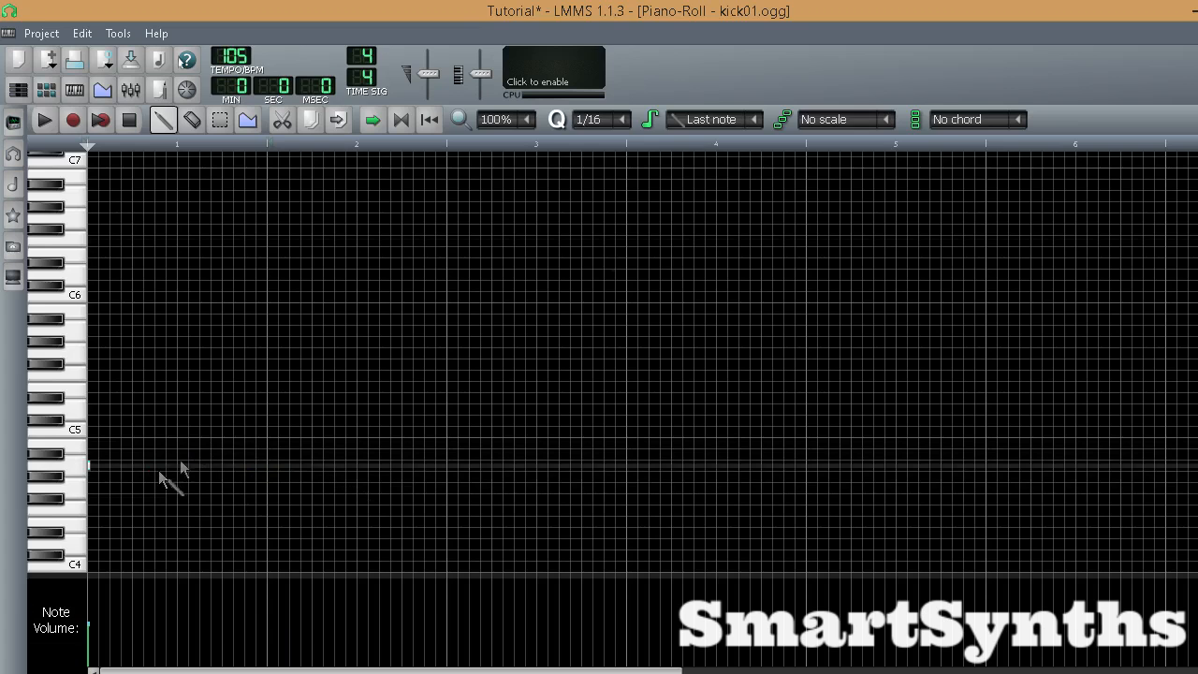
pyautogui.click(1197, 34)
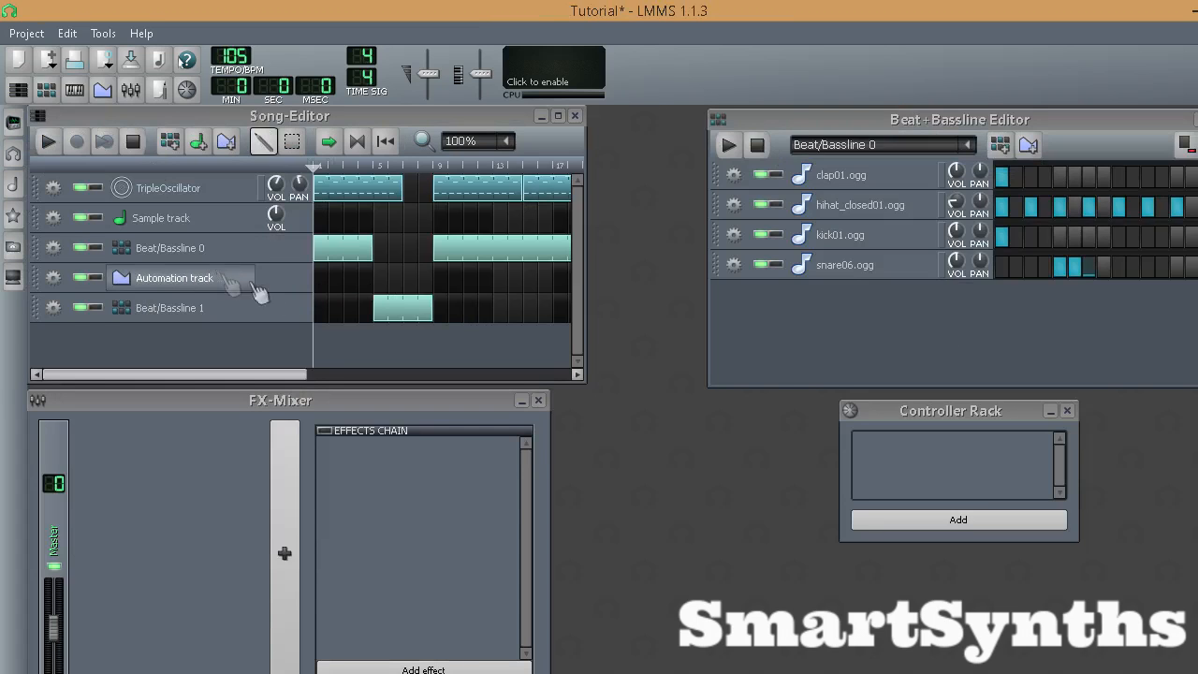
# - Create a 6-bar automation pattern at bar 1 of the Automation track and connect the TripleOscillator volume to it
pyautogui.click(324, 276)
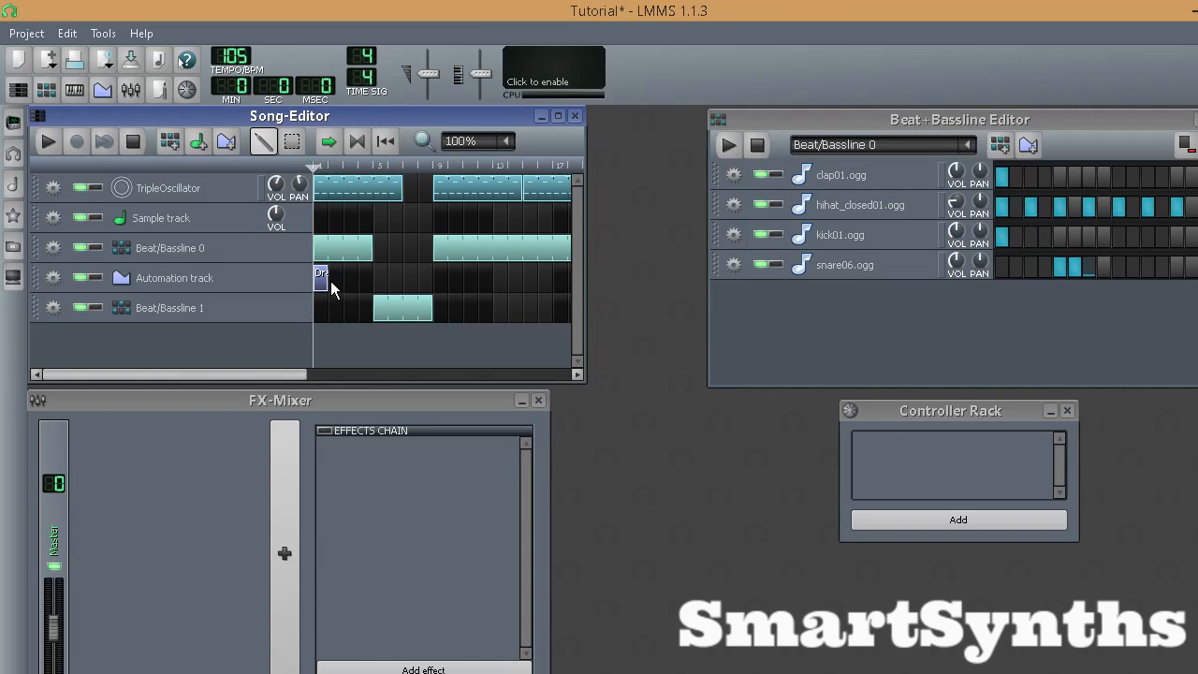
pyautogui.moveTo(326, 279); pyautogui.dragTo(400, 273)
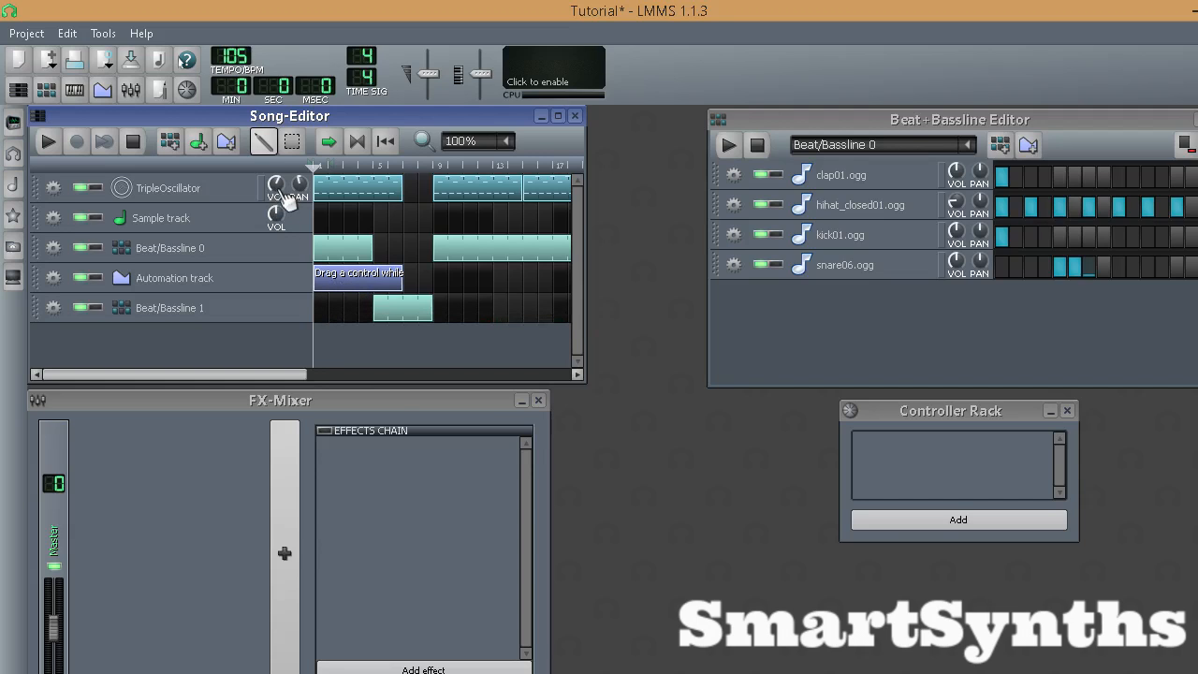
pyautogui.moveTo(286, 191); pyautogui.dragTo(281, 190)
pyautogui.moveTo(281, 190); pyautogui.dragTo(354, 290)
# - Open the TripleOscillator volume pattern in the Automation Editor and add two points near 100, in bars 2 and 3
pyautogui.rightClick(349, 283)
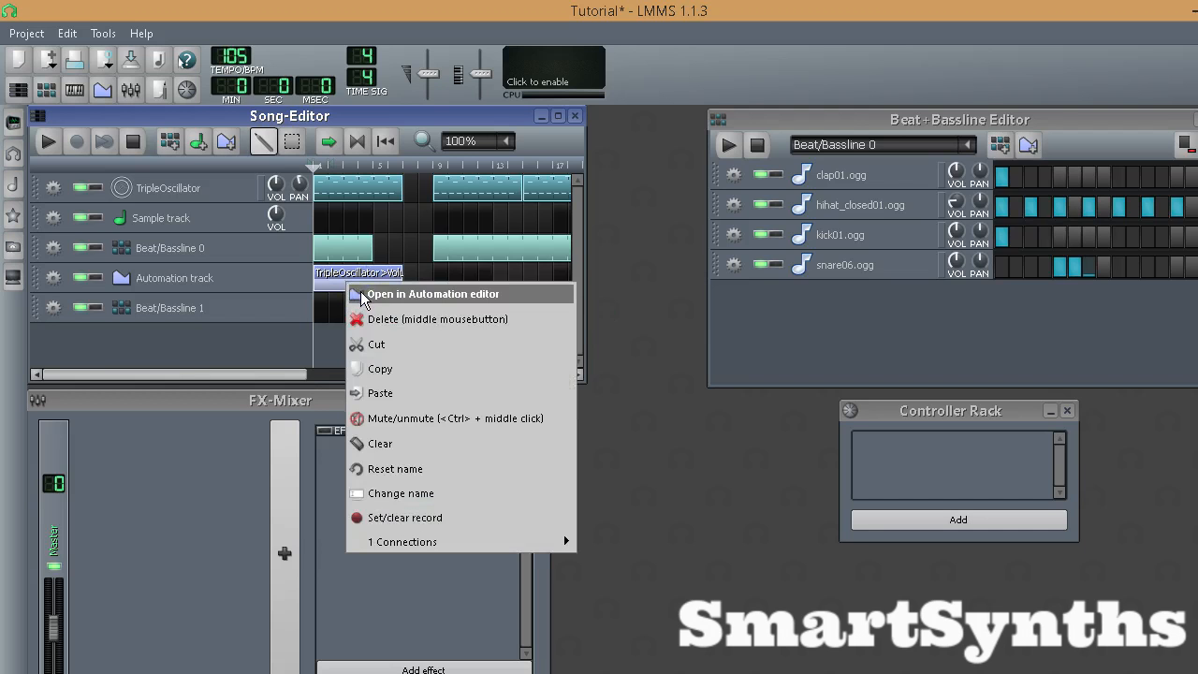
pyautogui.click(363, 295)
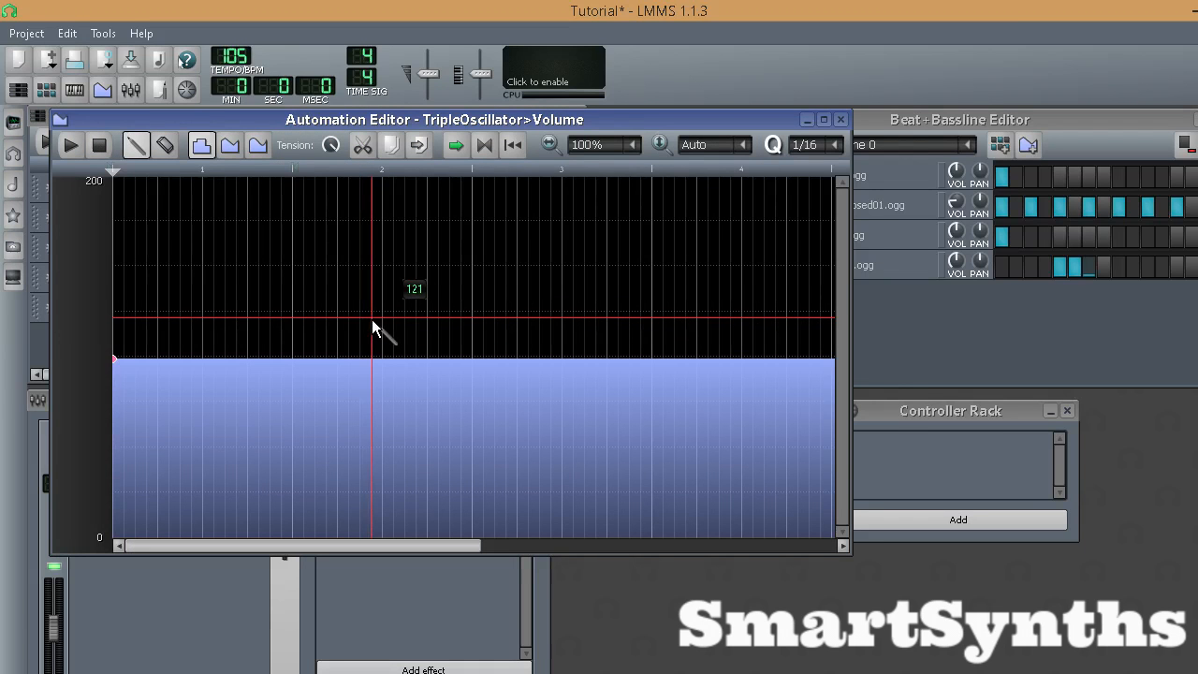
pyautogui.click(344, 360)
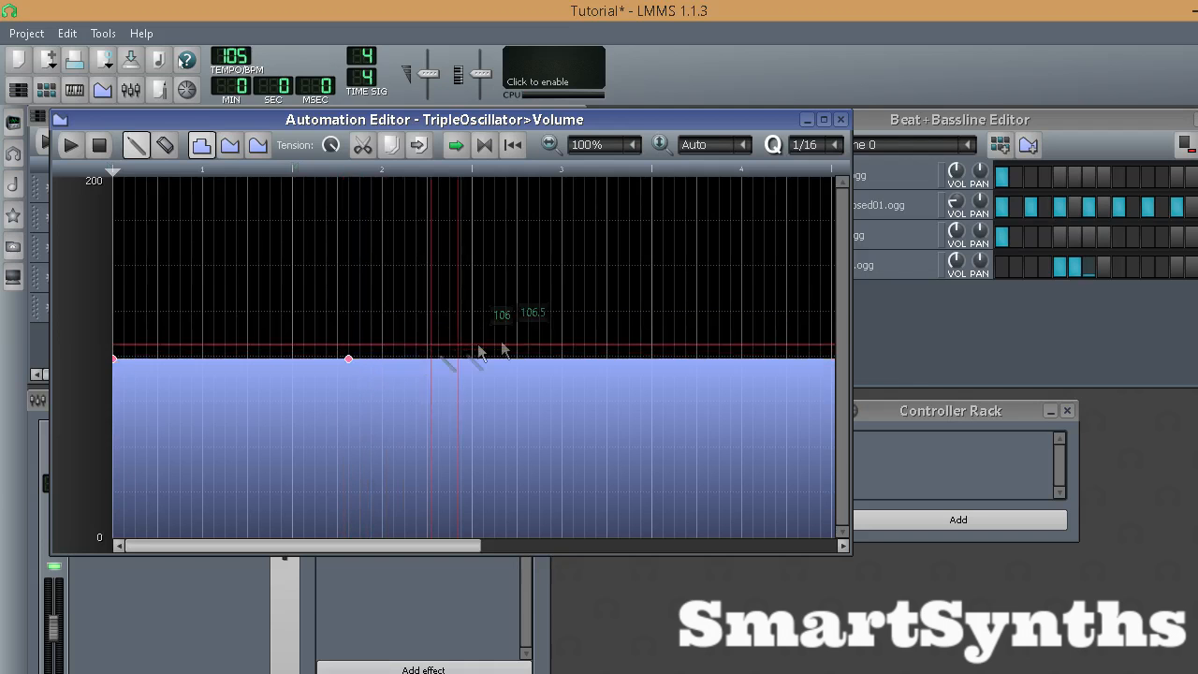
pyautogui.click(561, 359)
# - Raise the first added volume point to about 175 at the start of bar 2 and shift the second to beat 4 of bar 3
pyautogui.moveTo(344, 366); pyautogui.dragTo(349, 363)
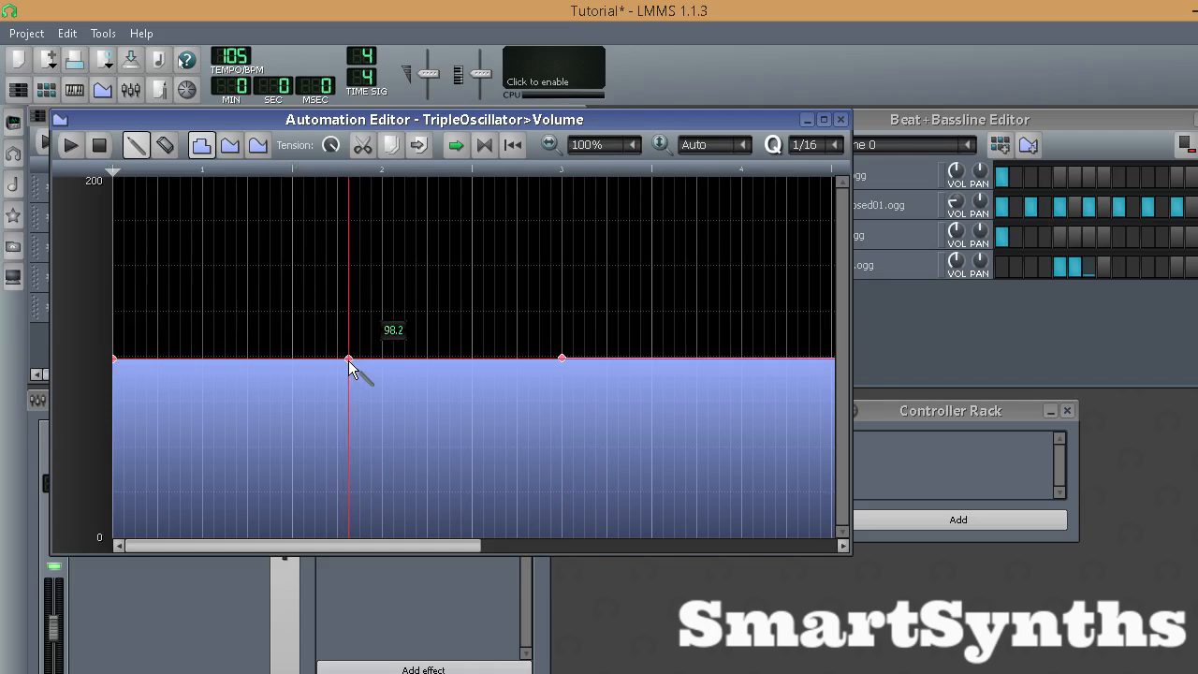
pyautogui.moveTo(348, 360)
pyautogui.mouseDown()
pyautogui.moveTo(352, 291)
pyautogui.moveTo(331, 233)
pyautogui.moveTo(293, 221)
pyautogui.mouseUp()
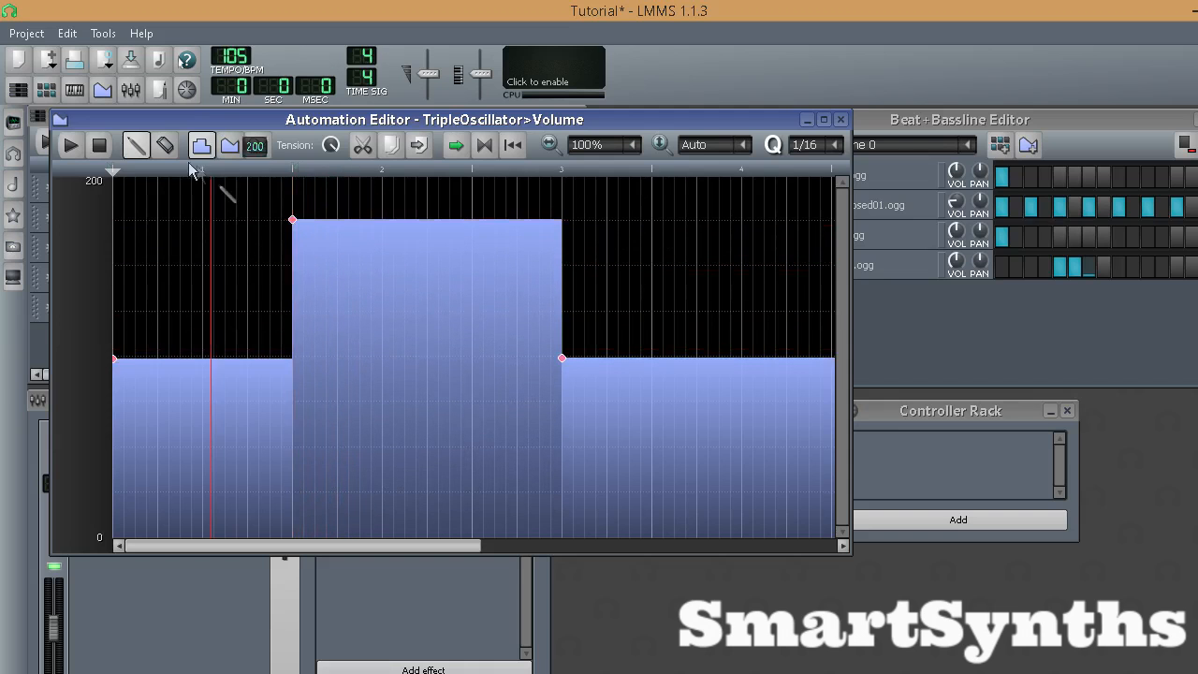
pyautogui.moveTo(568, 345)
pyautogui.mouseDown()
pyautogui.moveTo(567, 361)
pyautogui.moveTo(606, 358)
pyautogui.mouseUp()
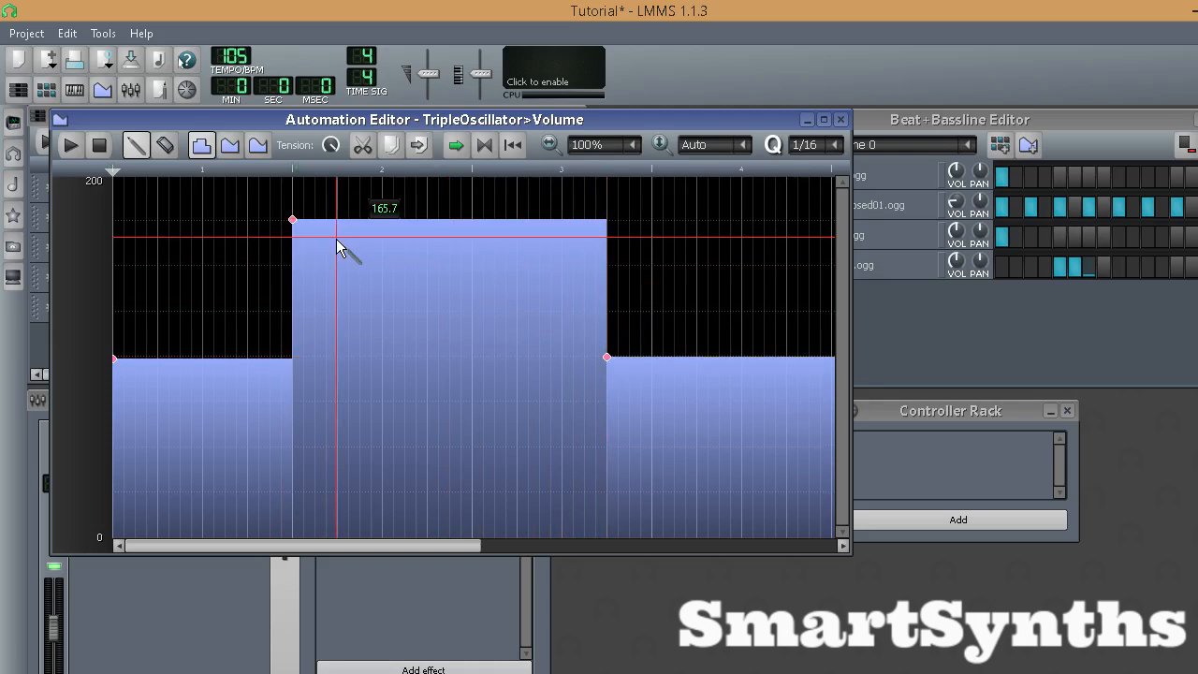
# - Switch the volume automation to smooth curves, shift the peak late into bar 2 and the last point into bar 4, and close the editor
pyautogui.click(259, 146)
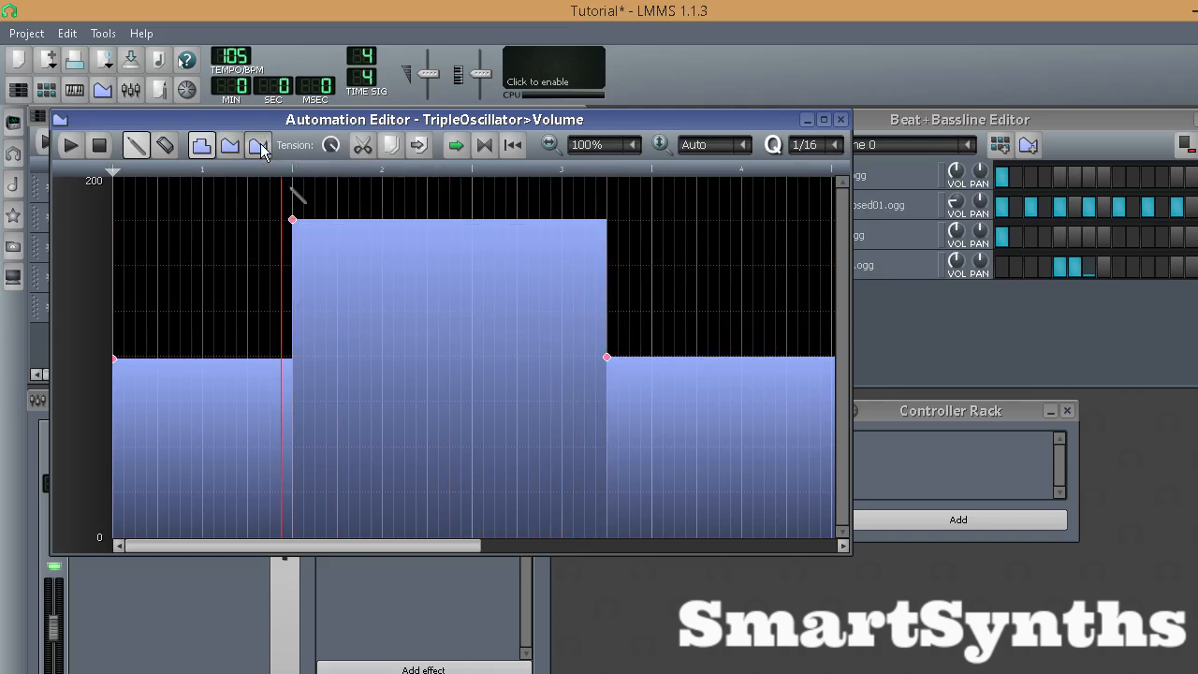
pyautogui.moveTo(304, 219); pyautogui.dragTo(393, 214)
pyautogui.moveTo(609, 357); pyautogui.dragTo(697, 357)
pyautogui.moveTo(395, 216); pyautogui.dragTo(416, 219)
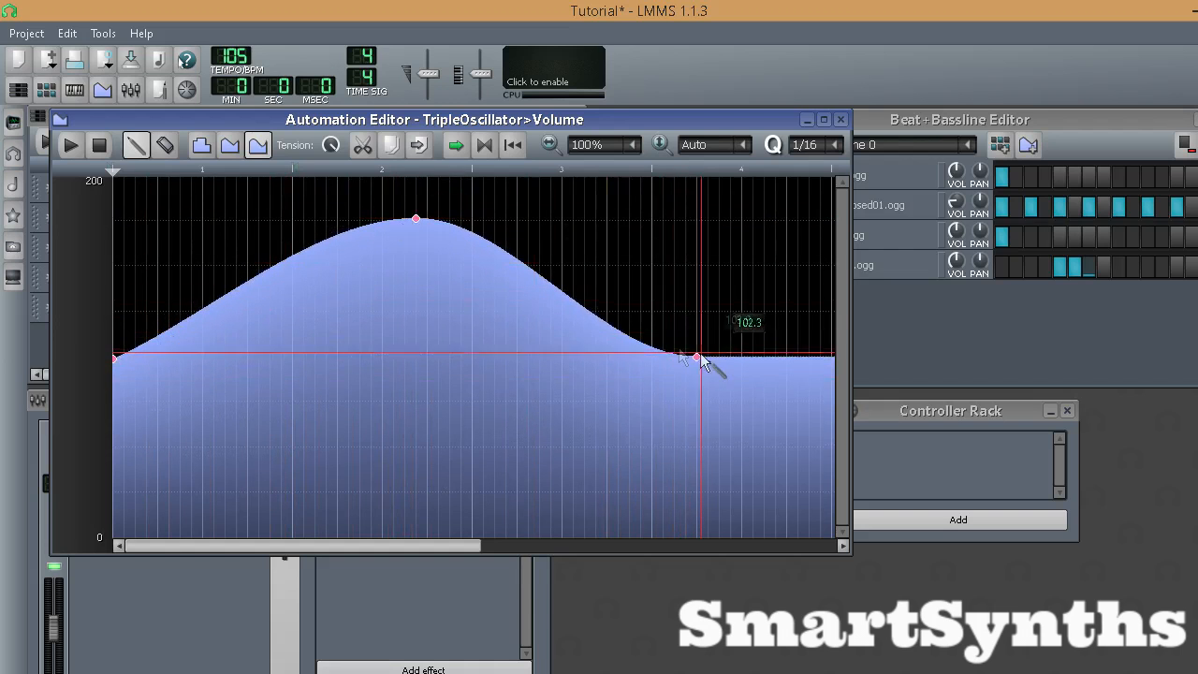
pyautogui.click(838, 121)
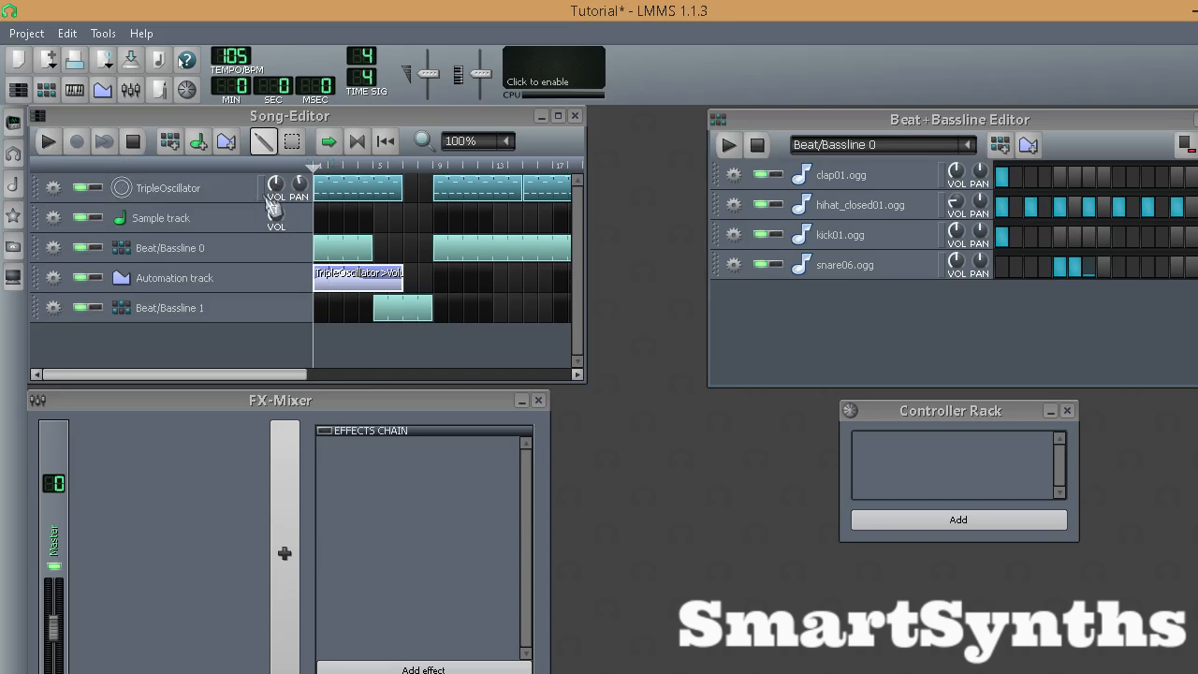
# - Play the song from the start to hear the TripleOscillator volume automation, and stop it after a listen
pyautogui.click(53, 153)
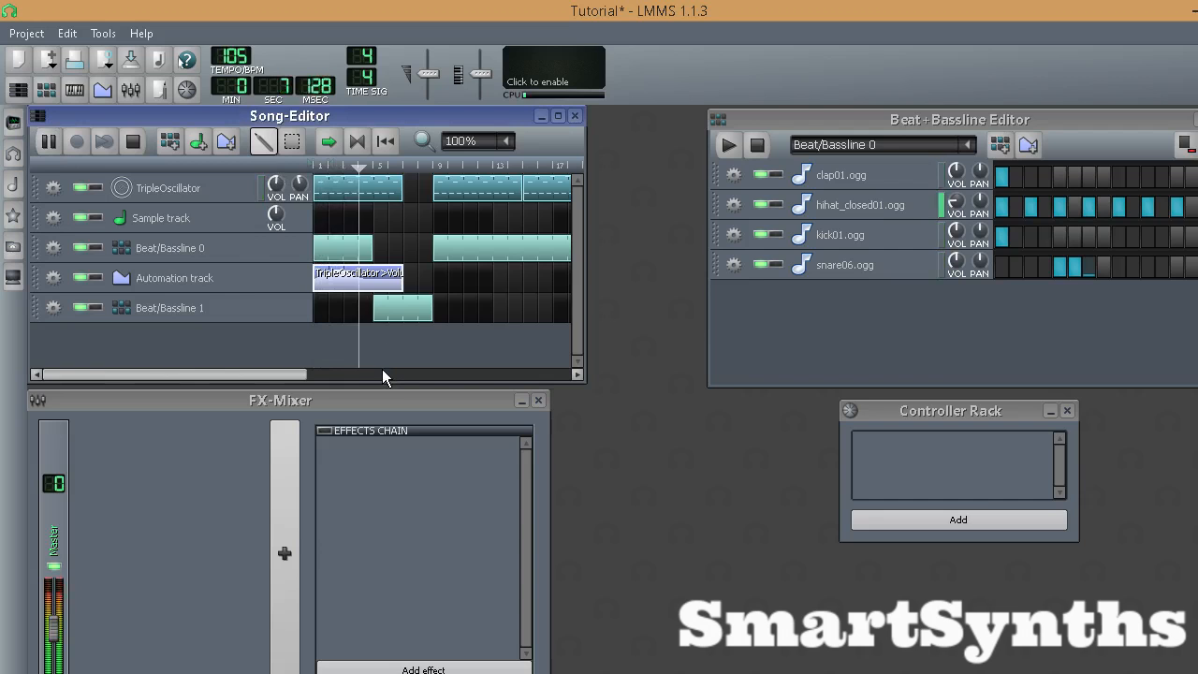
pyautogui.click(130, 144)
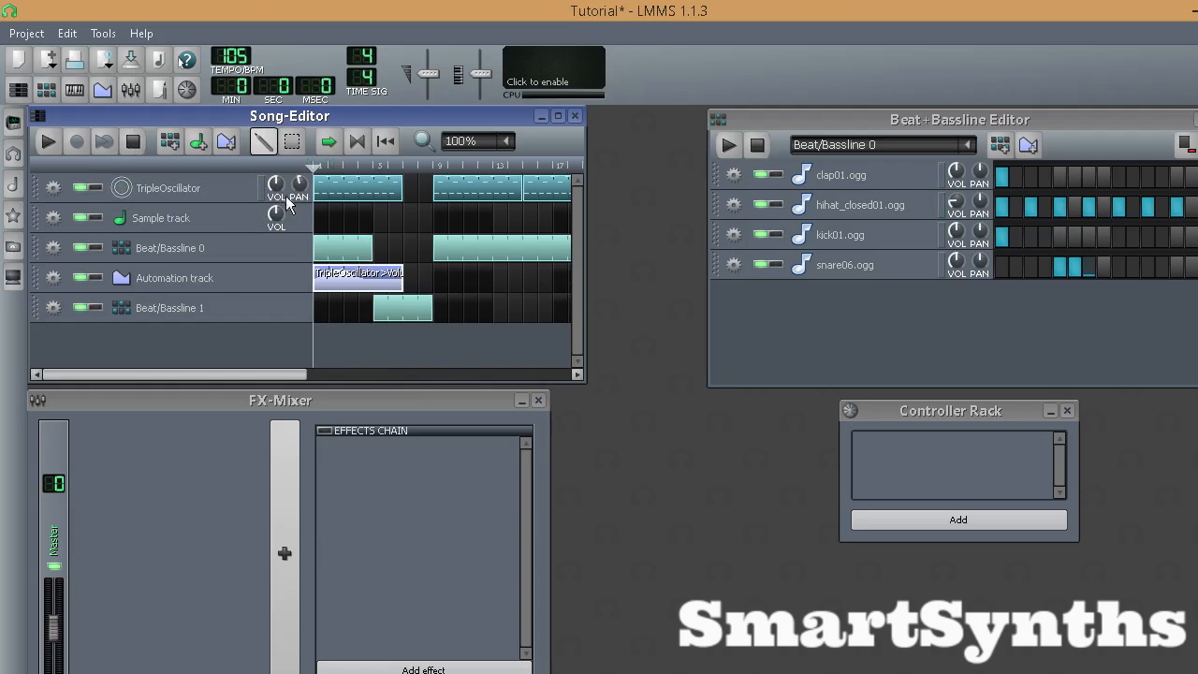
pyautogui.moveTo(317, 115)
pyautogui.mouseDown()
pyautogui.moveTo(327, 115)
pyautogui.moveTo(314, 114)
pyautogui.mouseUp()
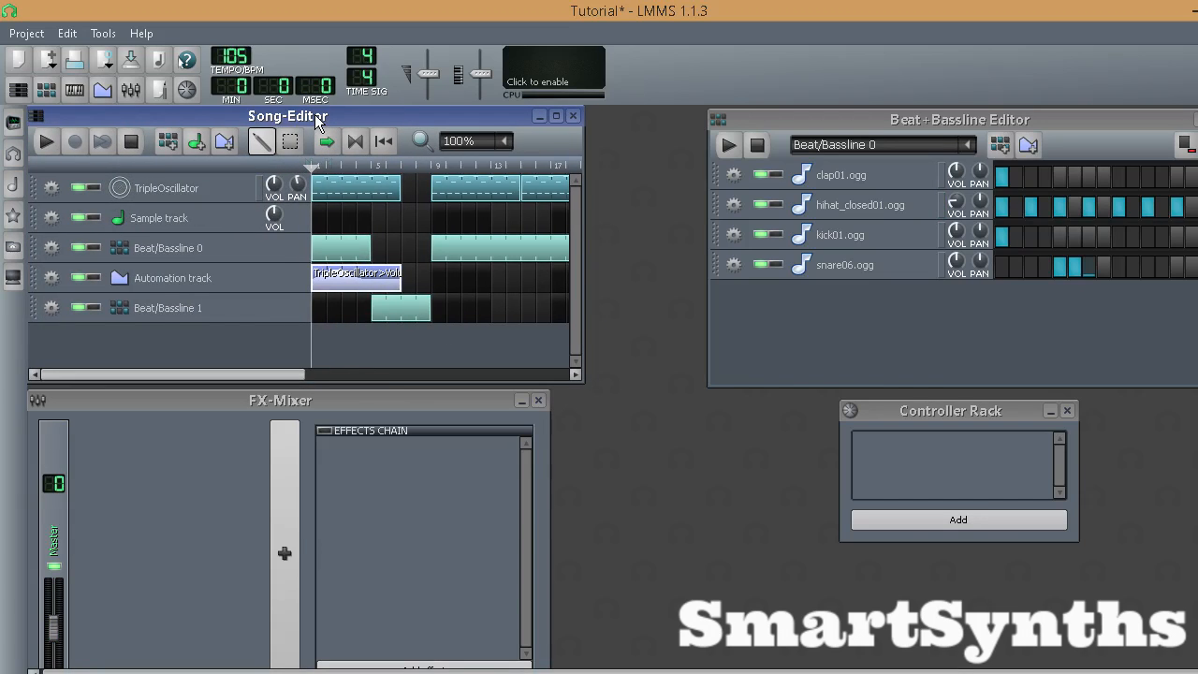